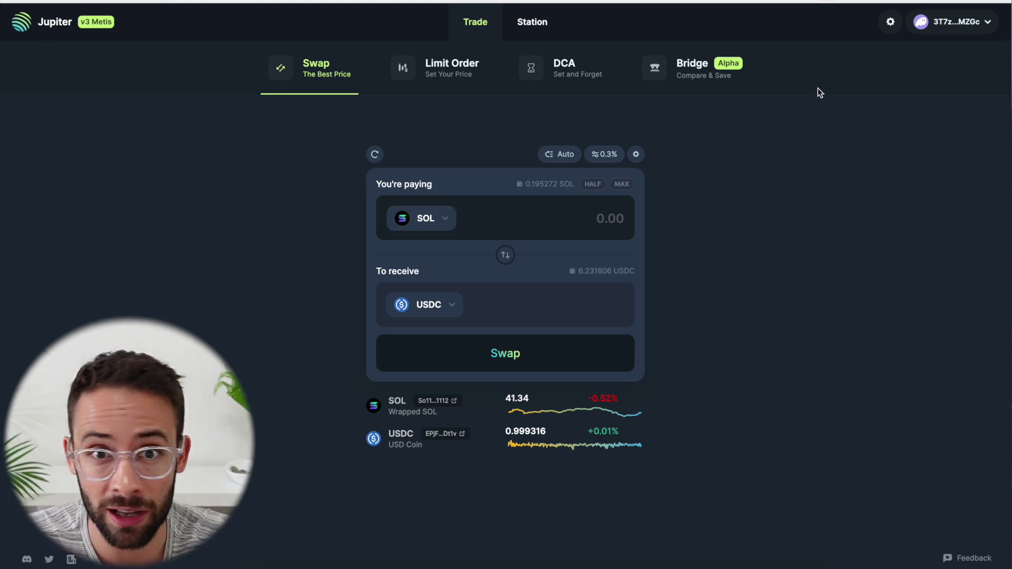
Unlock the wallet, view the connected account's balance and history, then close it.
{"action": "left_click", "coordinate": [849, 1]}
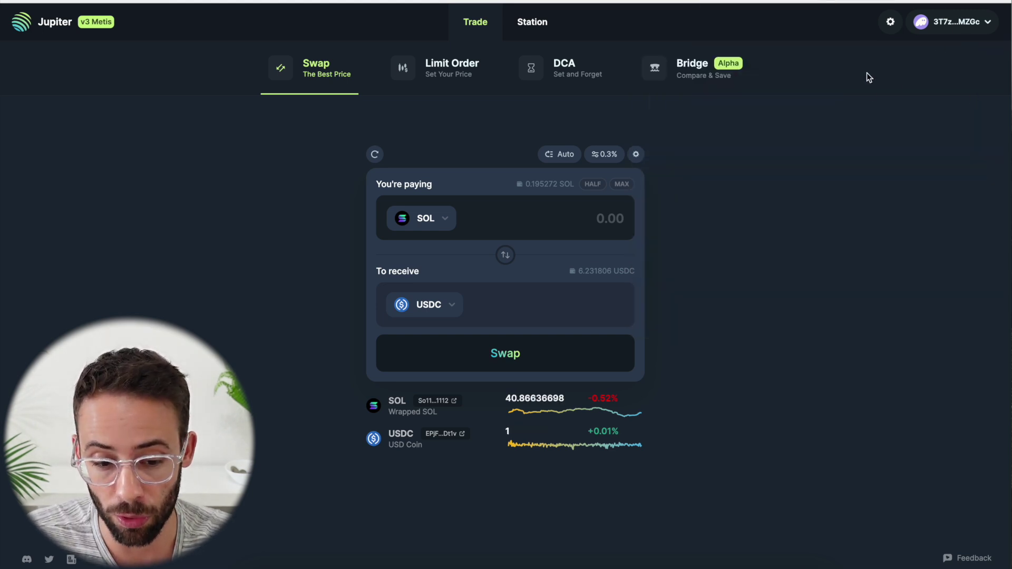
{"action": "left_click", "coordinate": [967, 29]}
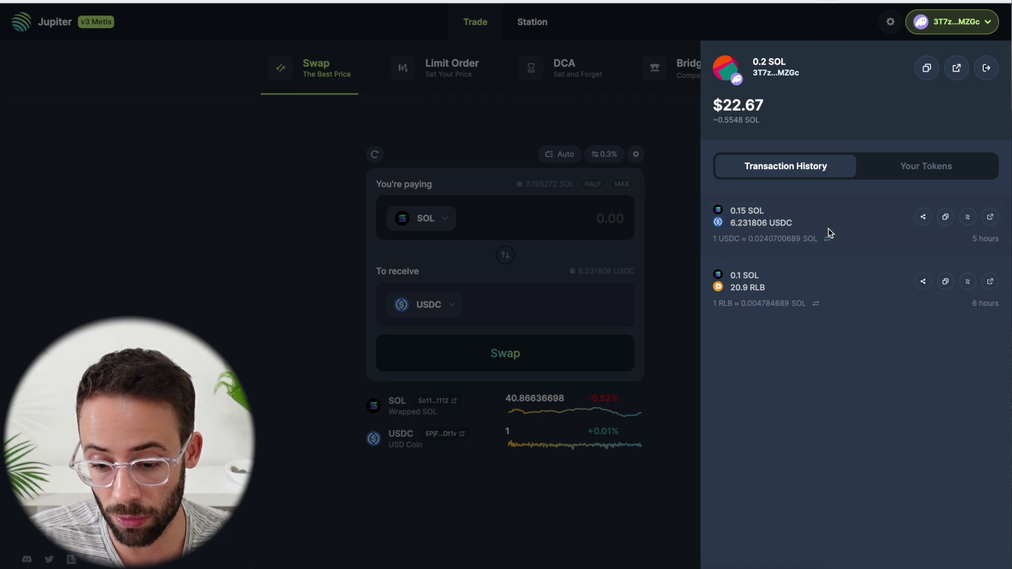
{"action": "left_click", "coordinate": [675, 261]}
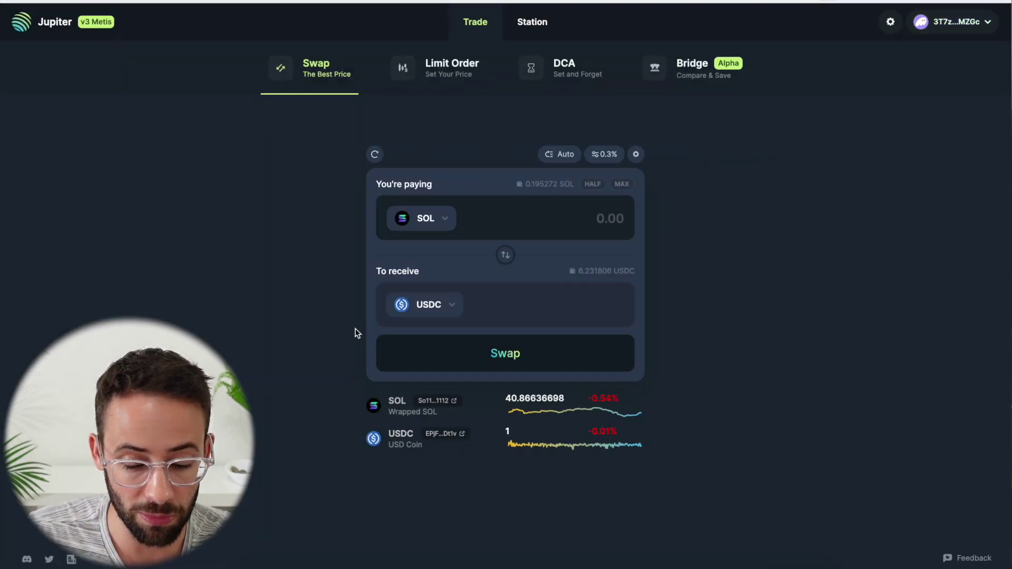
Switch the paying token from SOL to RLB, keeping USDC as the receive token.
{"action": "left_click", "coordinate": [444, 227]}
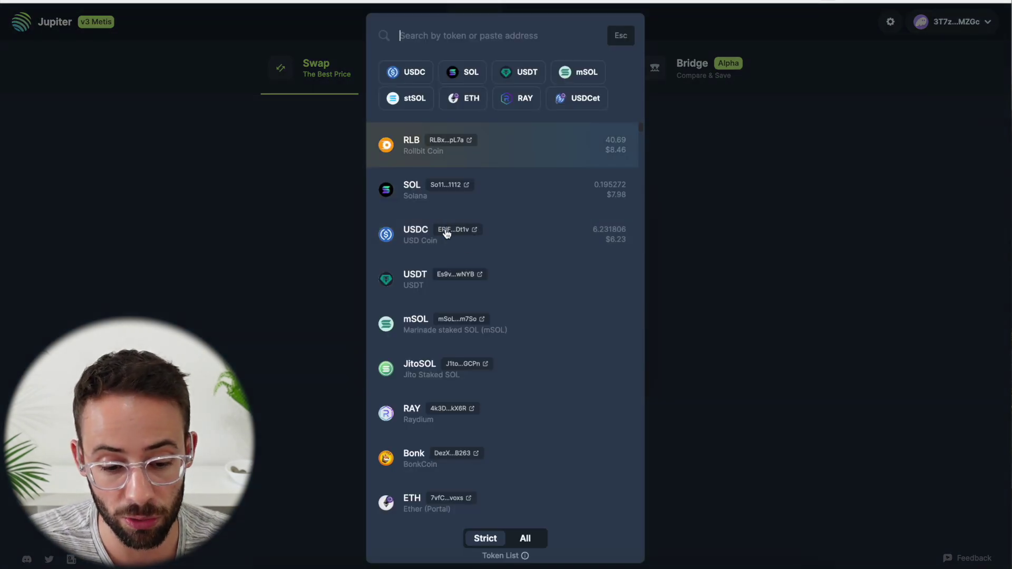
{"action": "left_click", "coordinate": [267, 289]}
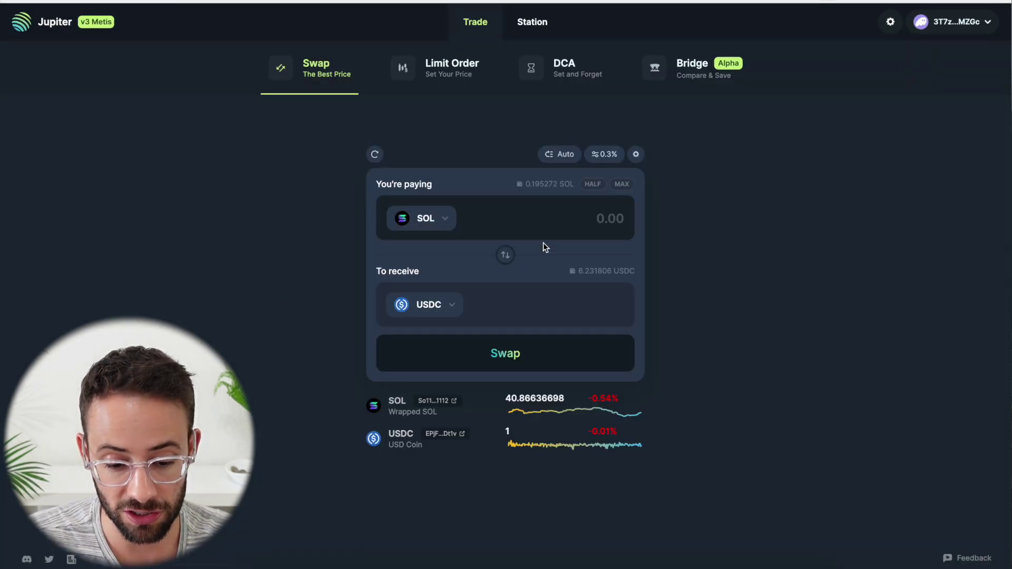
{"action": "left_click", "coordinate": [428, 305]}
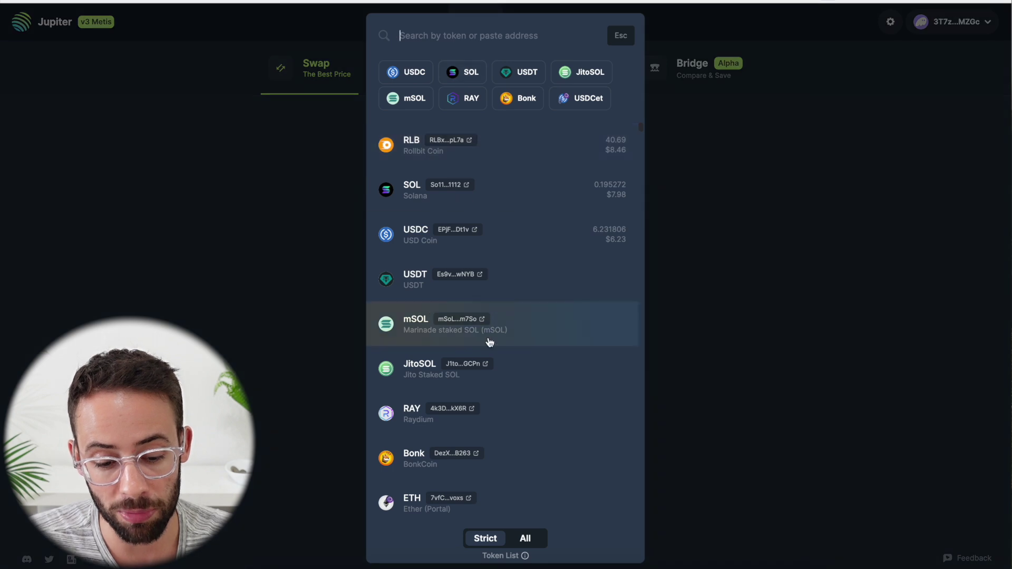
{"action": "left_click", "coordinate": [310, 293]}
{"action": "left_click", "coordinate": [442, 228]}
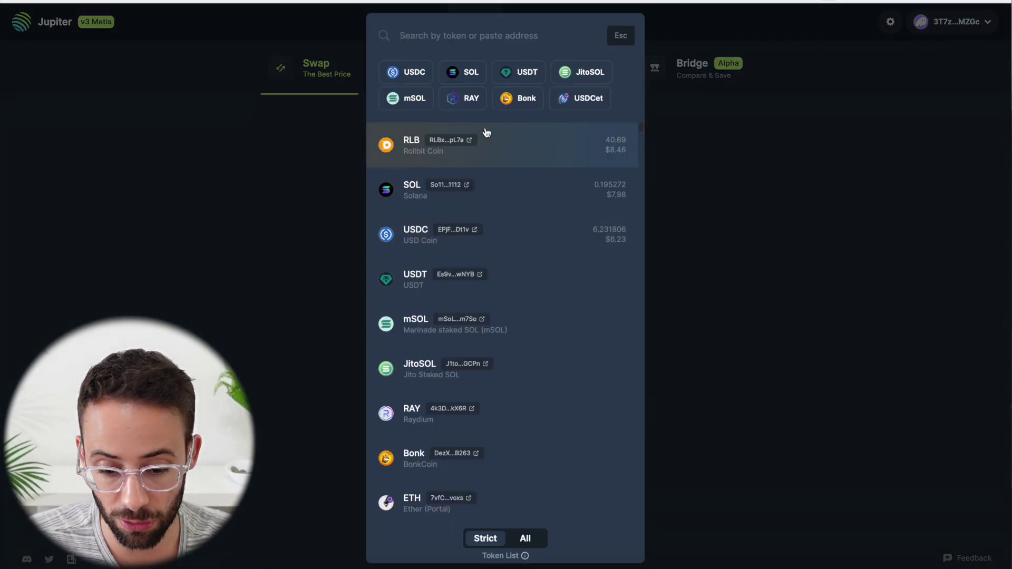
{"action": "left_click", "coordinate": [508, 158]}
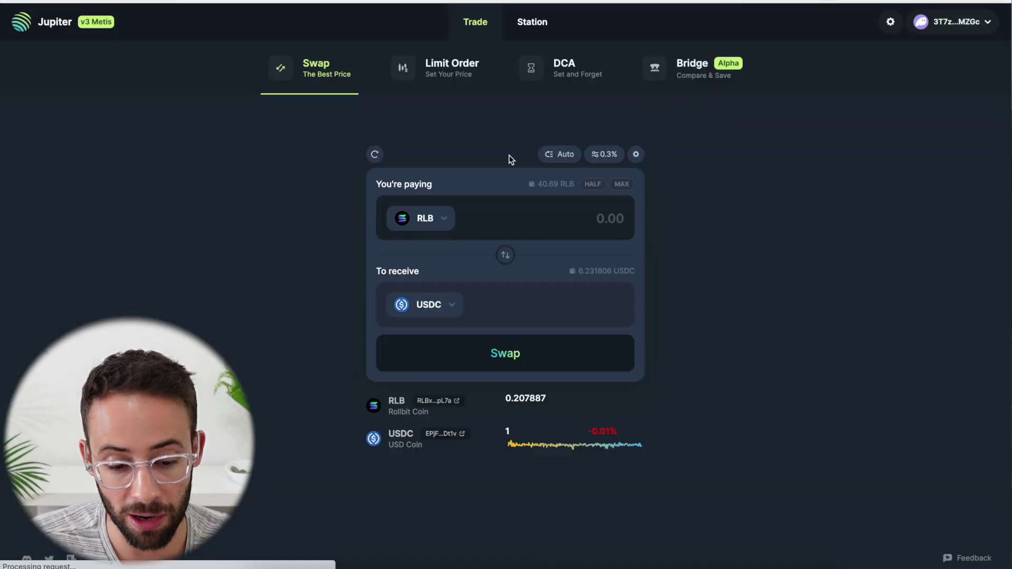
{"action": "left_click", "coordinate": [452, 307]}
{"action": "left_click", "coordinate": [494, 235]}
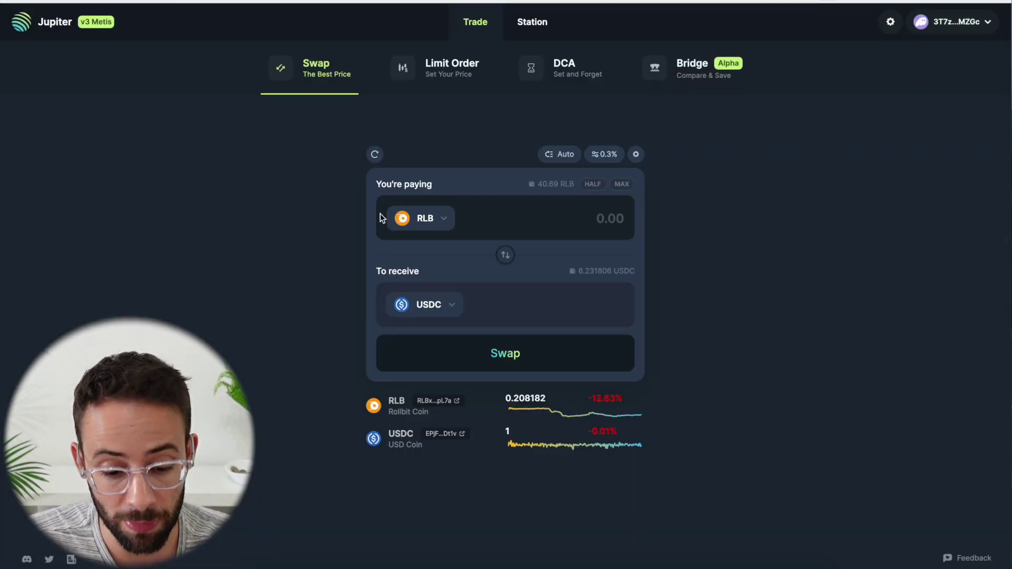
Enter the full 40.69 RLB balance and view the RLB→SOL→USDC route via Orca.
{"action": "left_click", "coordinate": [630, 185]}
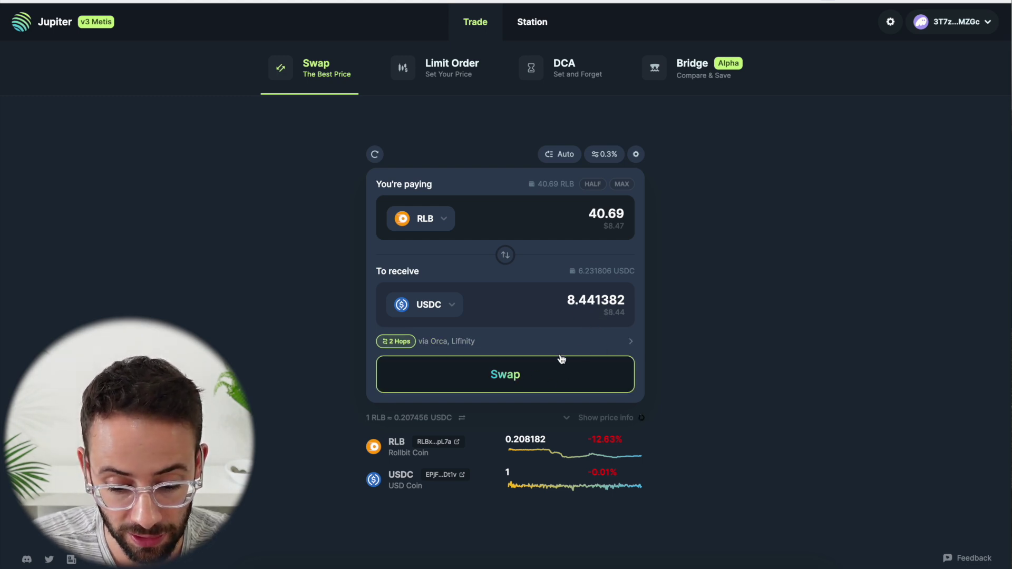
{"action": "left_click", "coordinate": [526, 346]}
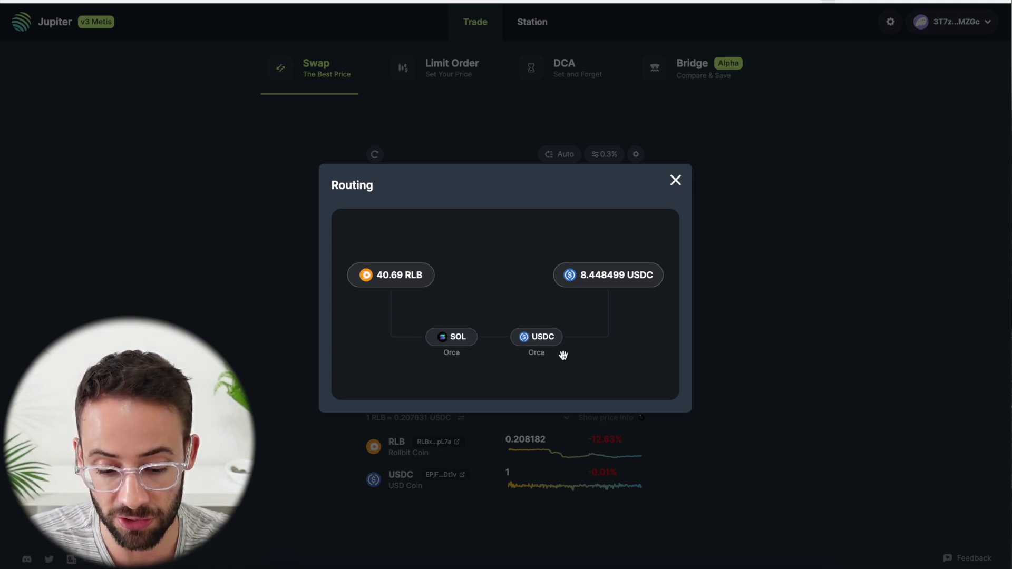
Close the route view, reopen the refreshed route, then close it again.
{"action": "left_click", "coordinate": [676, 180]}
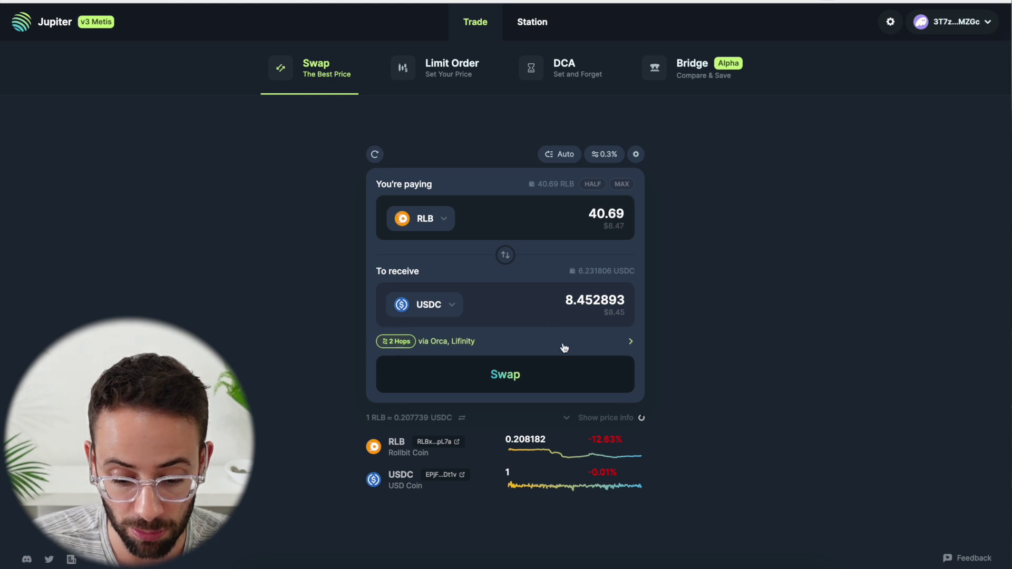
{"action": "left_click", "coordinate": [584, 348]}
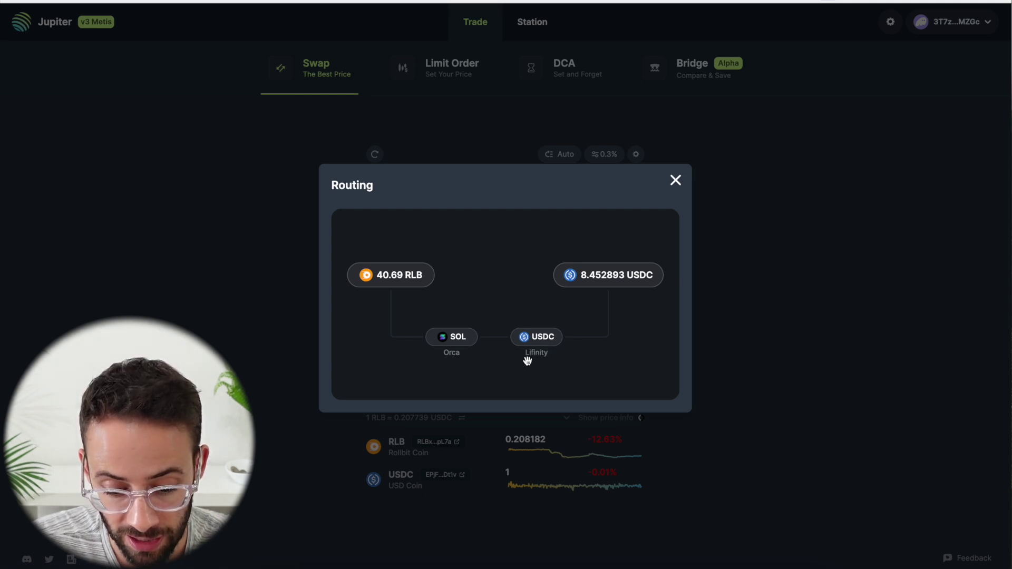
{"action": "key", "text": "Escape"}
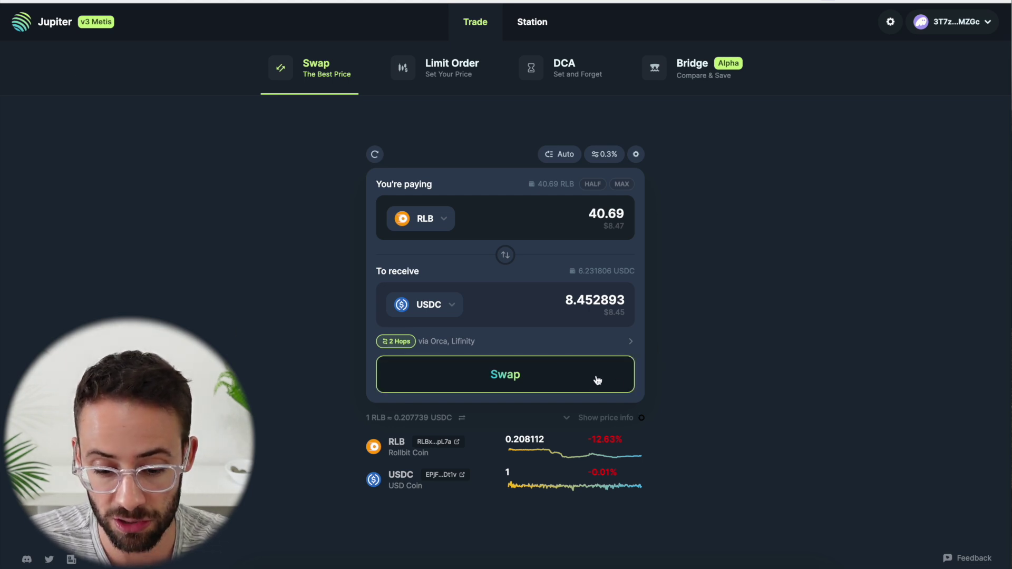
Swap the 40.69 RLB for USDC, approve it in Phantom, and check the 14.66933 USDC balance.
{"action": "left_click", "coordinate": [557, 385]}
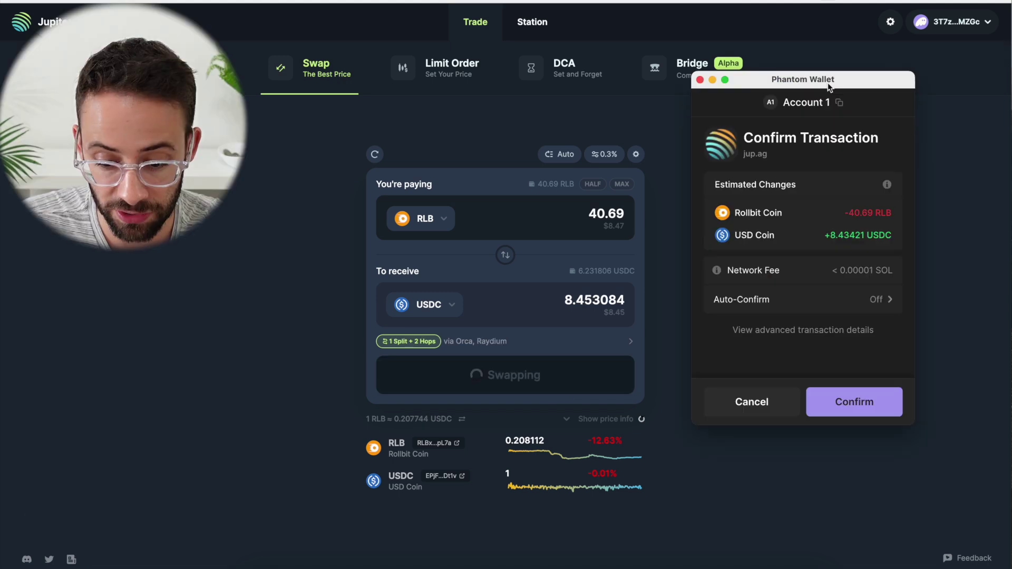
{"action": "left_click", "coordinate": [865, 414]}
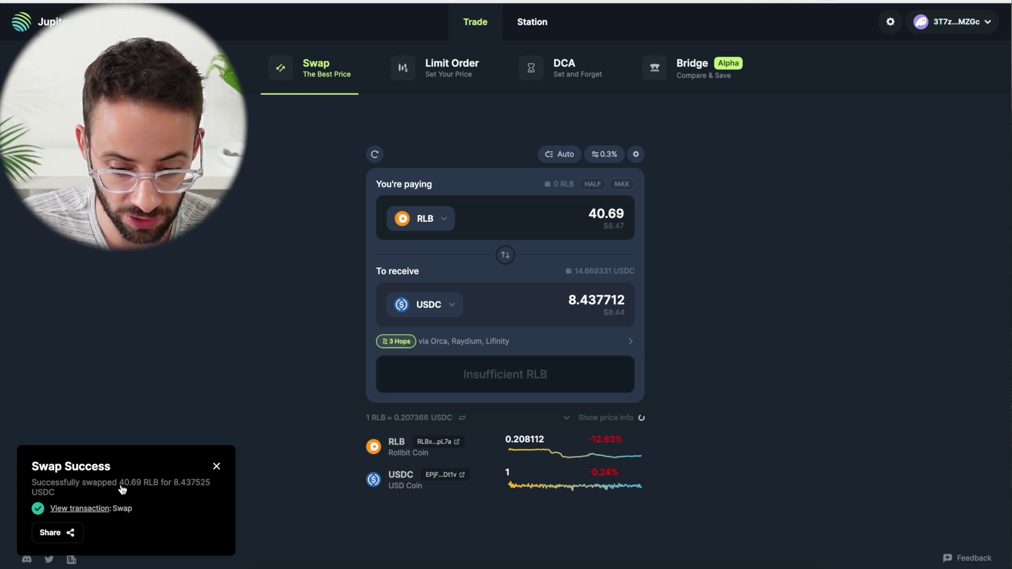
{"action": "left_click", "coordinate": [851, 1]}
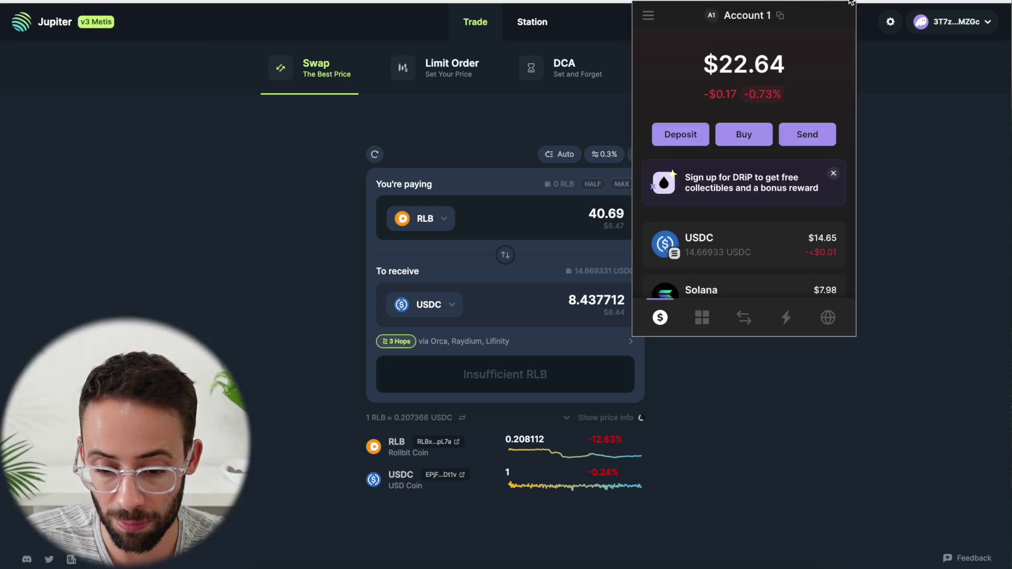
{"action": "scroll", "coordinate": [748, 207], "scroll_direction": "down", "scroll_amount": 3}
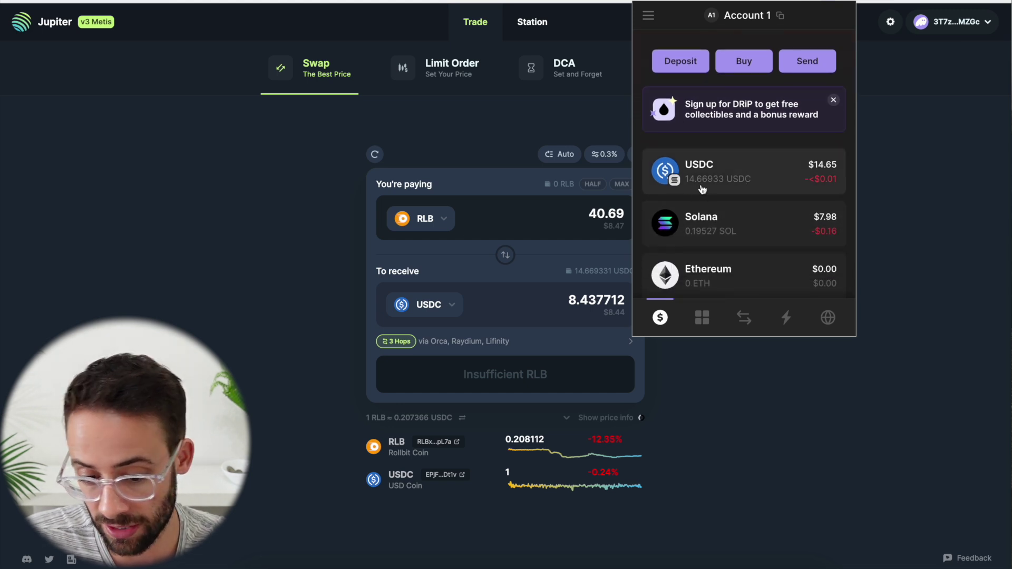
{"action": "scroll", "coordinate": [717, 174], "scroll_direction": "down", "scroll_amount": 3}
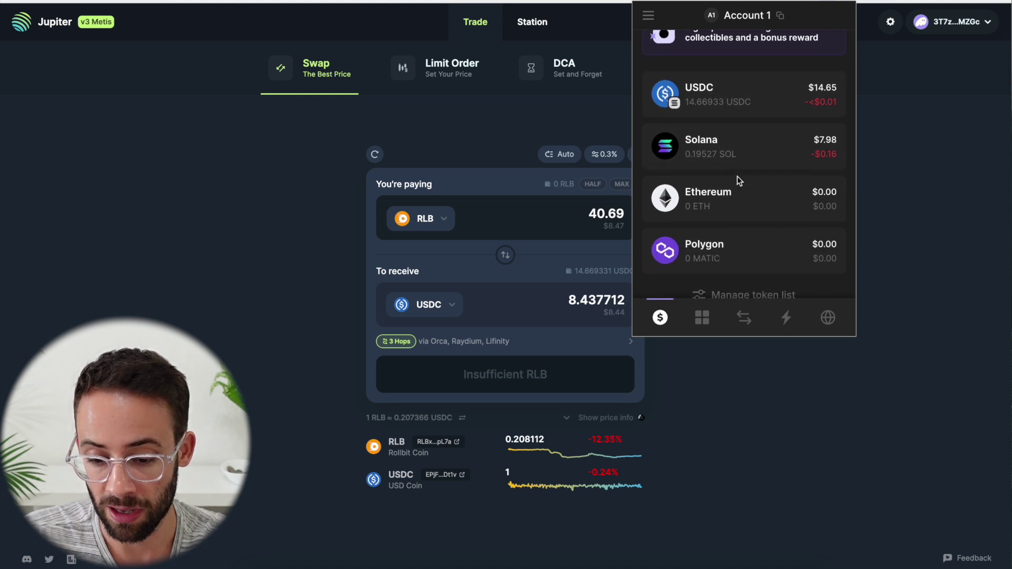
{"action": "scroll", "coordinate": [738, 165], "scroll_direction": "down", "scroll_amount": 1}
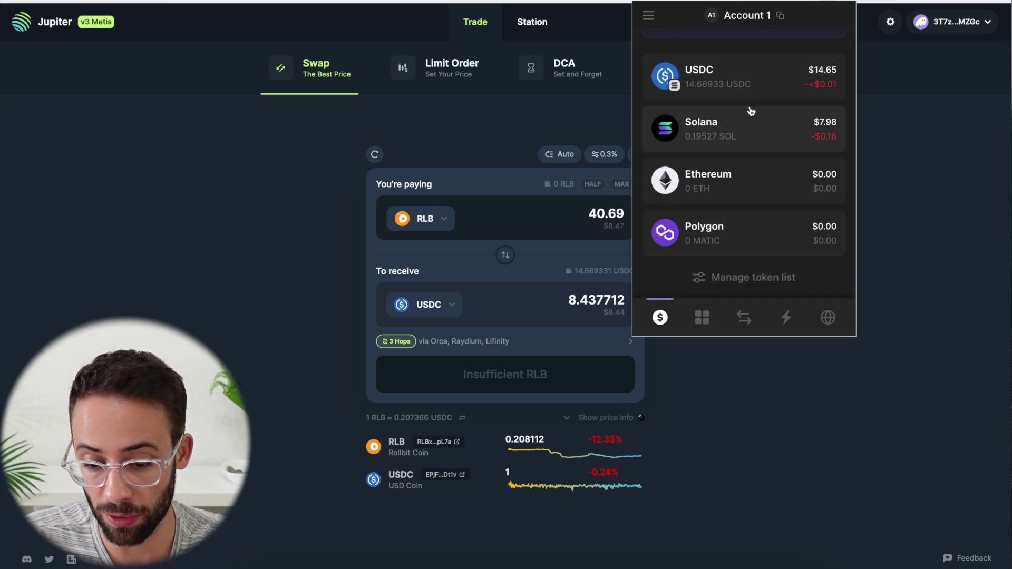
{"action": "scroll", "coordinate": [745, 204], "scroll_direction": "up", "scroll_amount": 6}
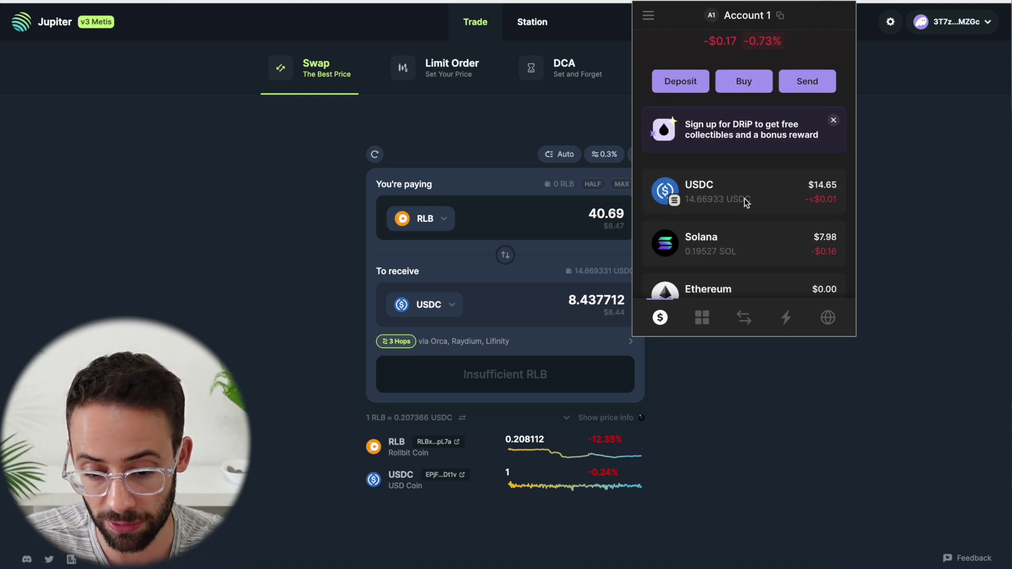
{"action": "scroll", "coordinate": [746, 204], "scroll_direction": "down", "scroll_amount": 2}
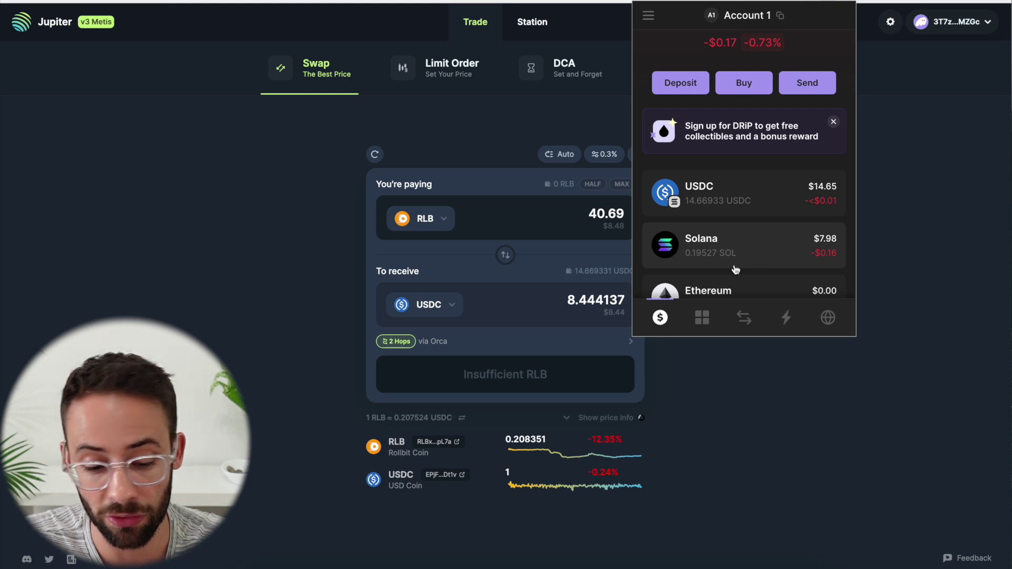
{"action": "left_click", "coordinate": [309, 262]}
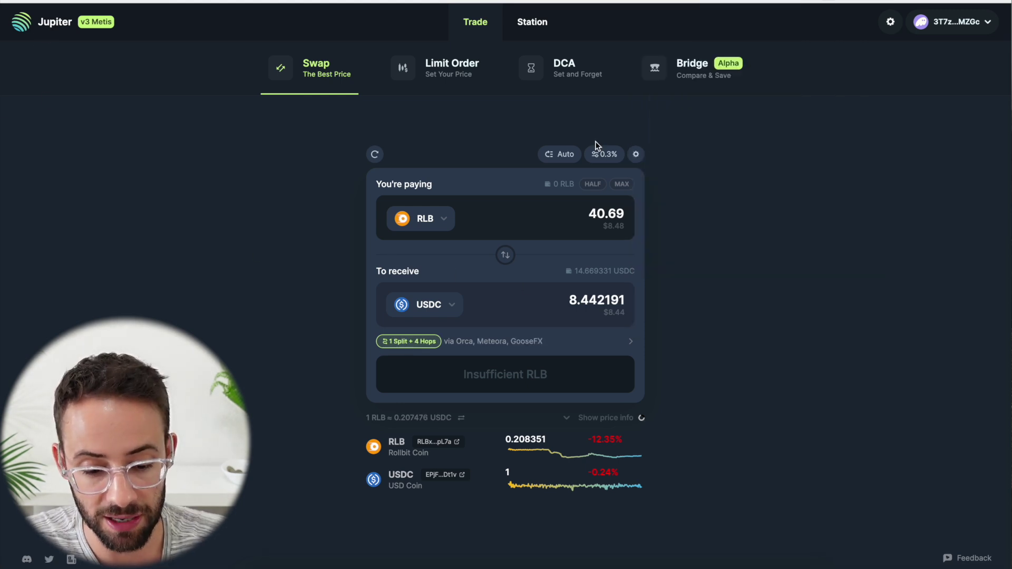
Open Limit Order for RLB/USDC, zoom out the chart, and flip to selling USDC for RLB.
{"action": "left_click", "coordinate": [464, 72]}
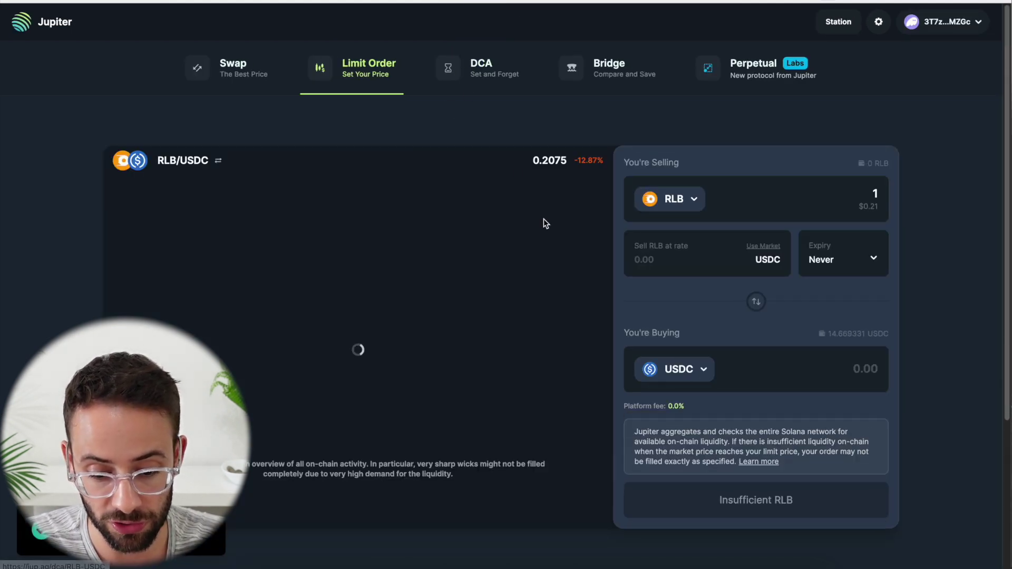
{"action": "scroll", "coordinate": [702, 302], "scroll_direction": "down", "scroll_amount": 1}
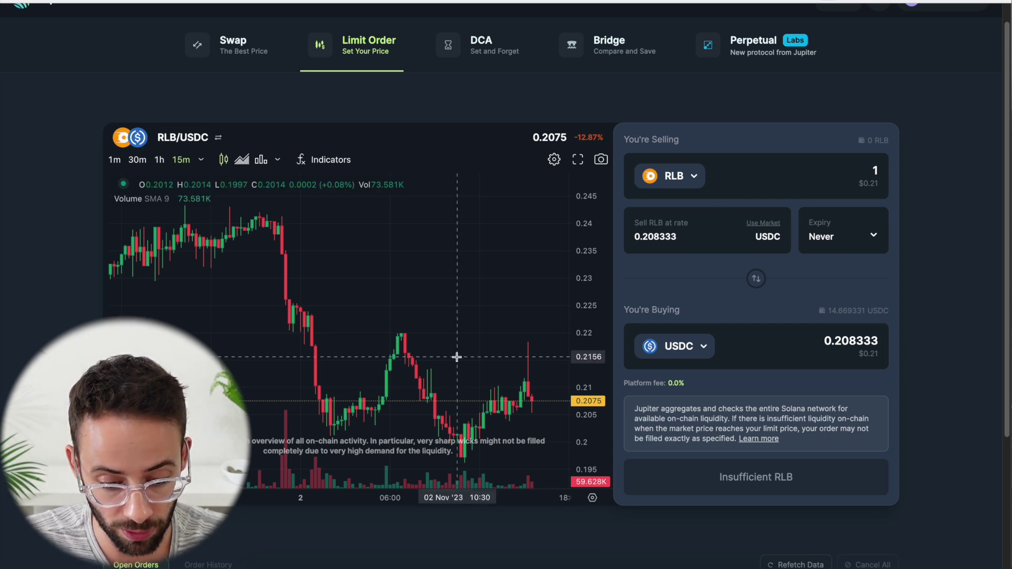
{"action": "scroll", "coordinate": [457, 357], "scroll_direction": "down", "scroll_amount": 5}
{"action": "scroll", "coordinate": [457, 357], "scroll_direction": "down", "scroll_amount": 5}
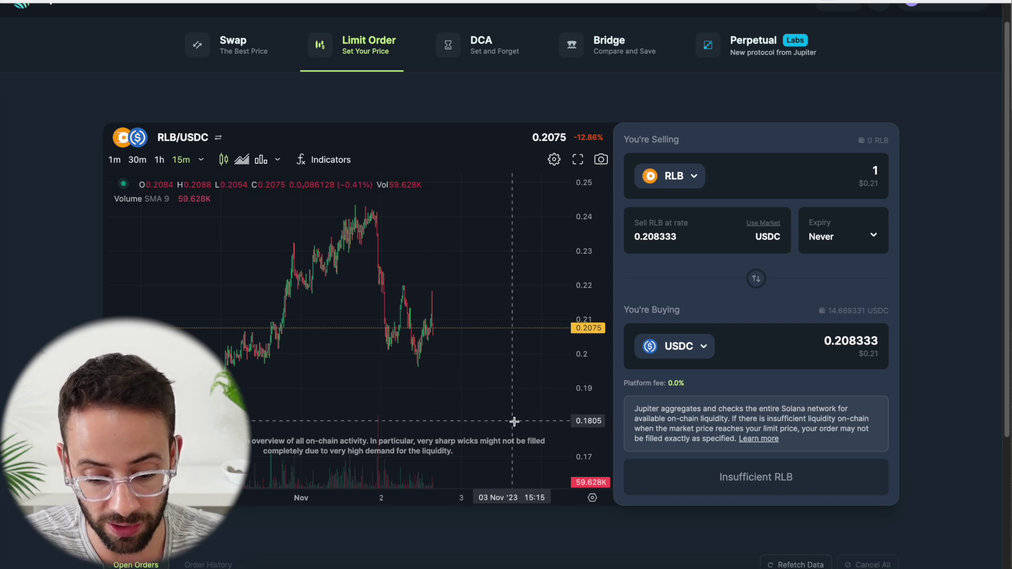
{"action": "left_click", "coordinate": [756, 278]}
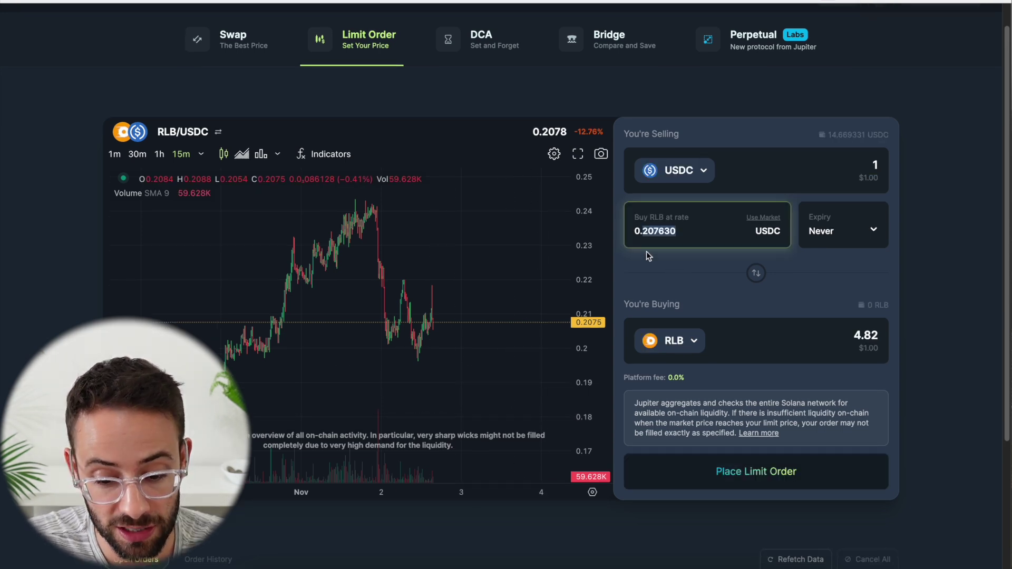
Set the limit order to sell 5 USDC at a 0.18 rate, expiry left at Never.
{"action": "left_click_drag", "start_coordinate": [689, 231], "coordinate": [639, 231]}
{"action": "type", "text": ".18"}
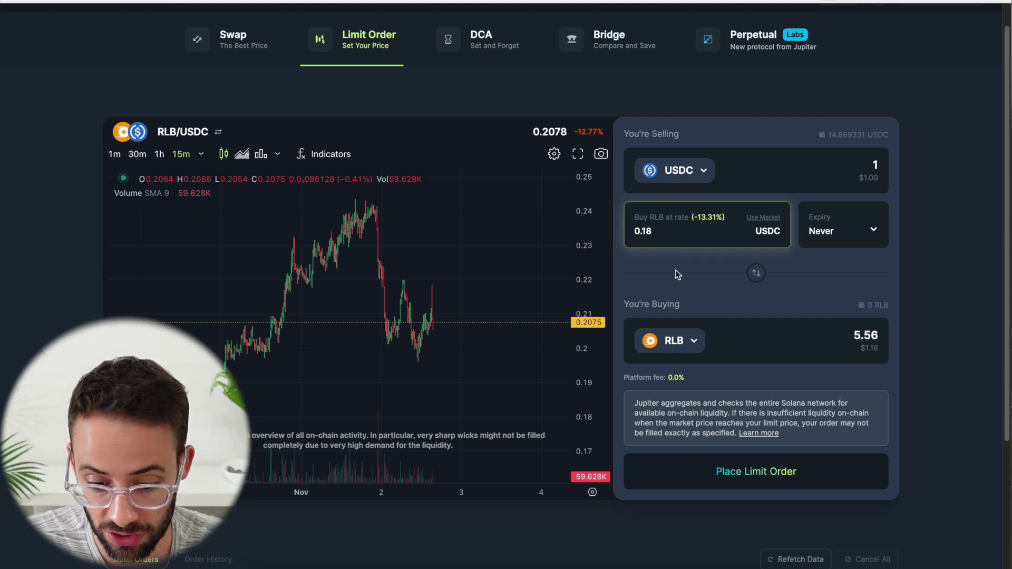
{"action": "left_click", "coordinate": [844, 241]}
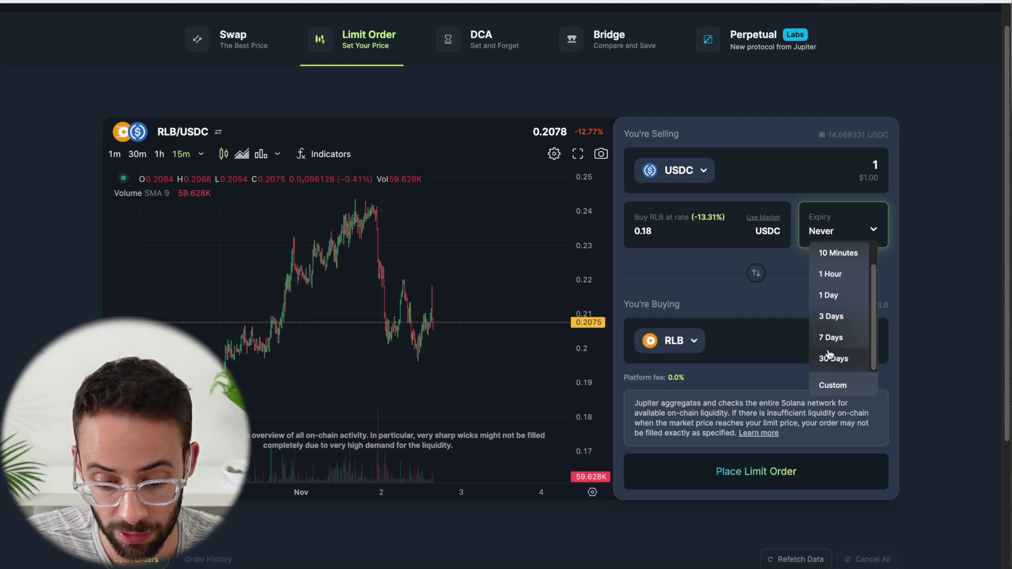
{"action": "left_click", "coordinate": [913, 179]}
{"action": "left_click", "coordinate": [875, 167]}
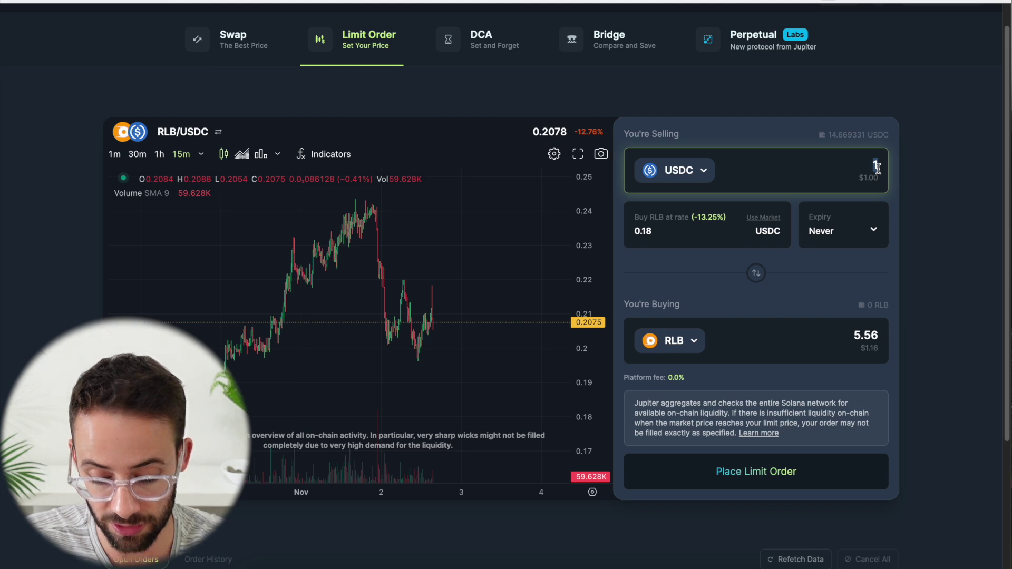
{"action": "type", "text": "5"}
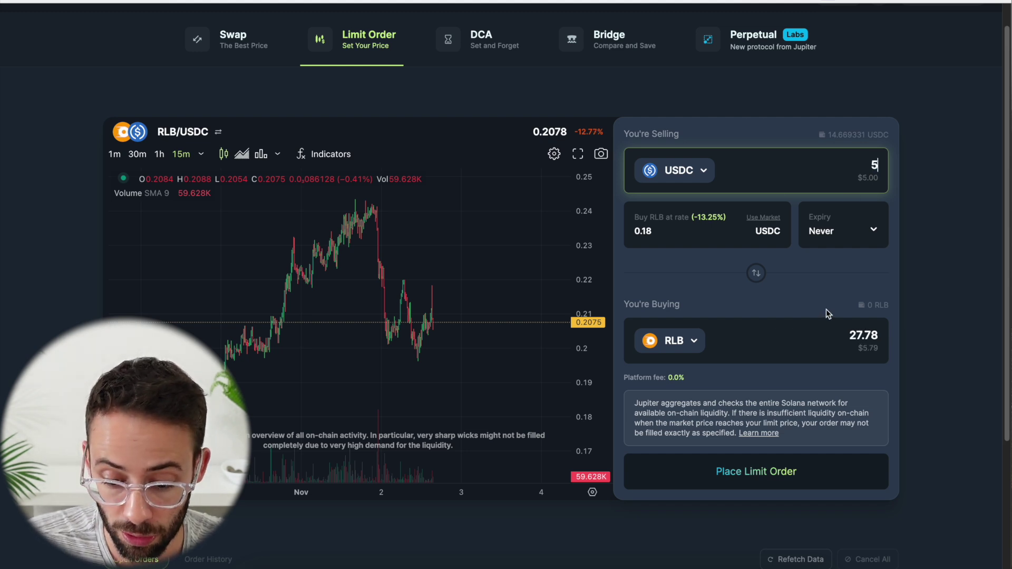
{"action": "scroll", "coordinate": [827, 309], "scroll_direction": "down", "scroll_amount": 2}
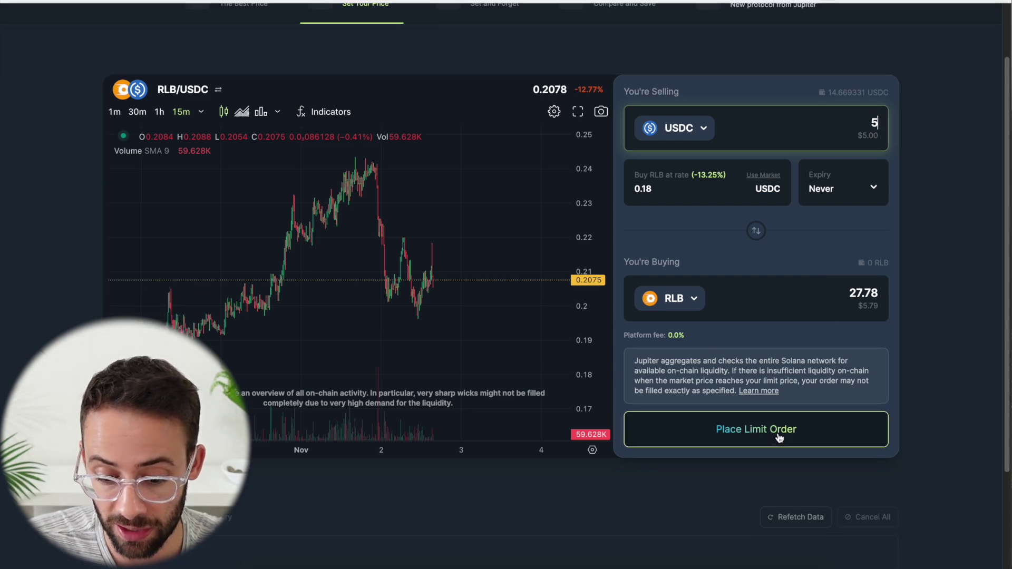
Place the 5 USDC → 27.78 RLB limit order and approve it in Phantom.
{"action": "left_click", "coordinate": [780, 438]}
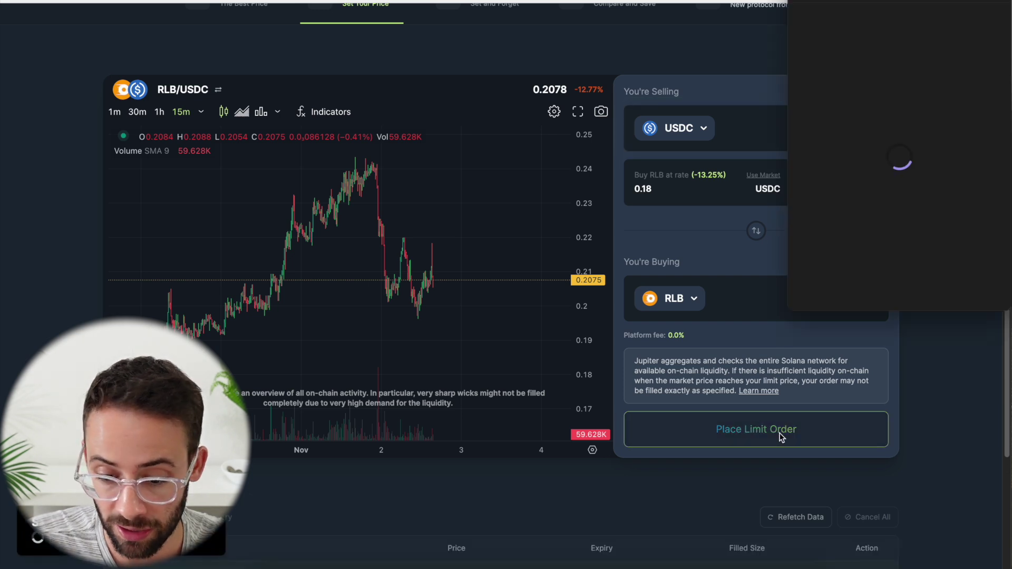
{"action": "left_click_drag", "start_coordinate": [944, 1], "coordinate": [903, 51]}
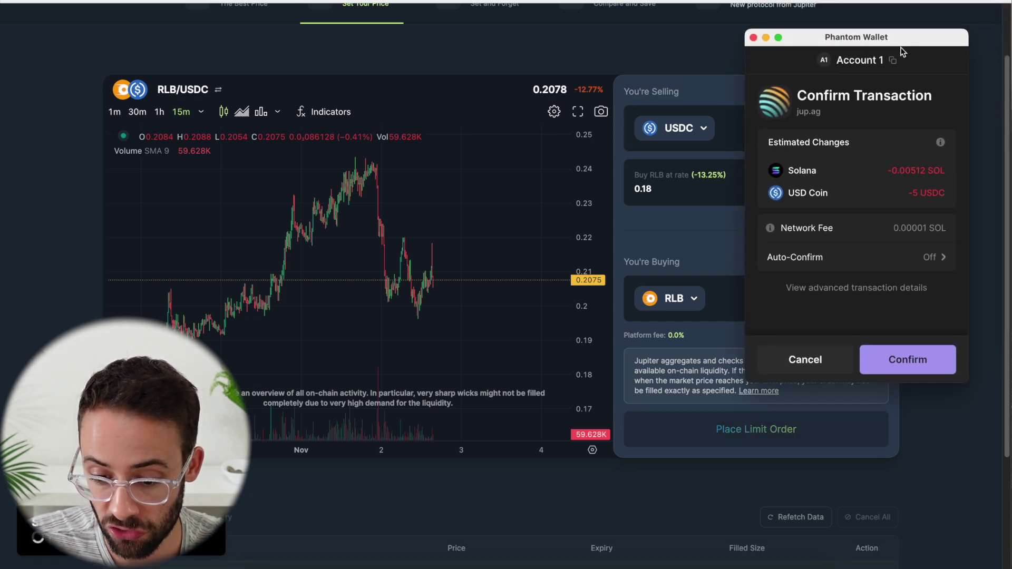
{"action": "left_click", "coordinate": [935, 369]}
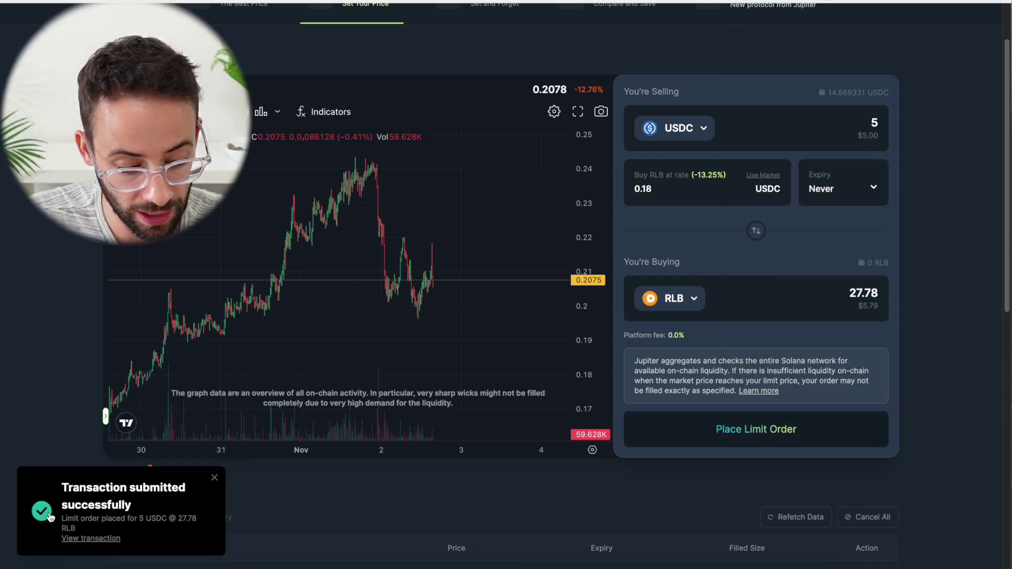
{"action": "left_click", "coordinate": [215, 477]}
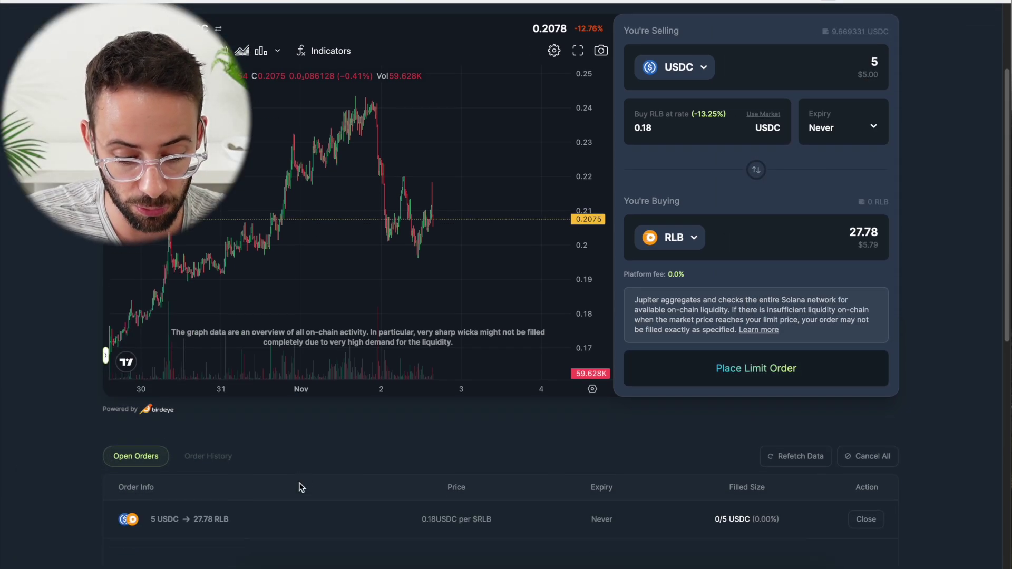
Find the unfilled order under Open Orders and start cancelling it.
{"action": "scroll", "coordinate": [300, 485], "scroll_direction": "down", "scroll_amount": 5}
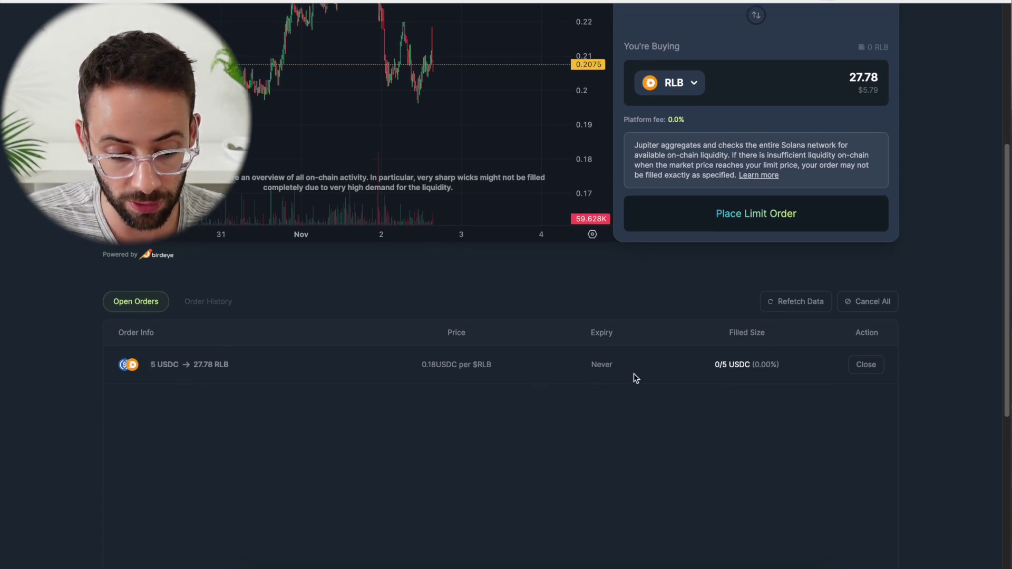
{"action": "scroll", "coordinate": [446, 349], "scroll_direction": "up", "scroll_amount": 3}
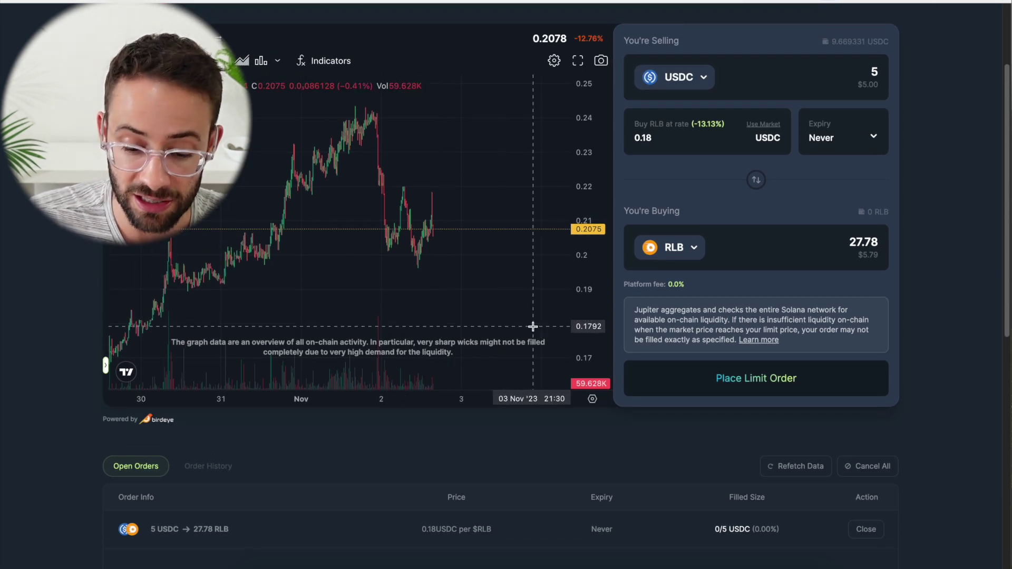
{"action": "scroll", "coordinate": [537, 376], "scroll_direction": "down", "scroll_amount": 2}
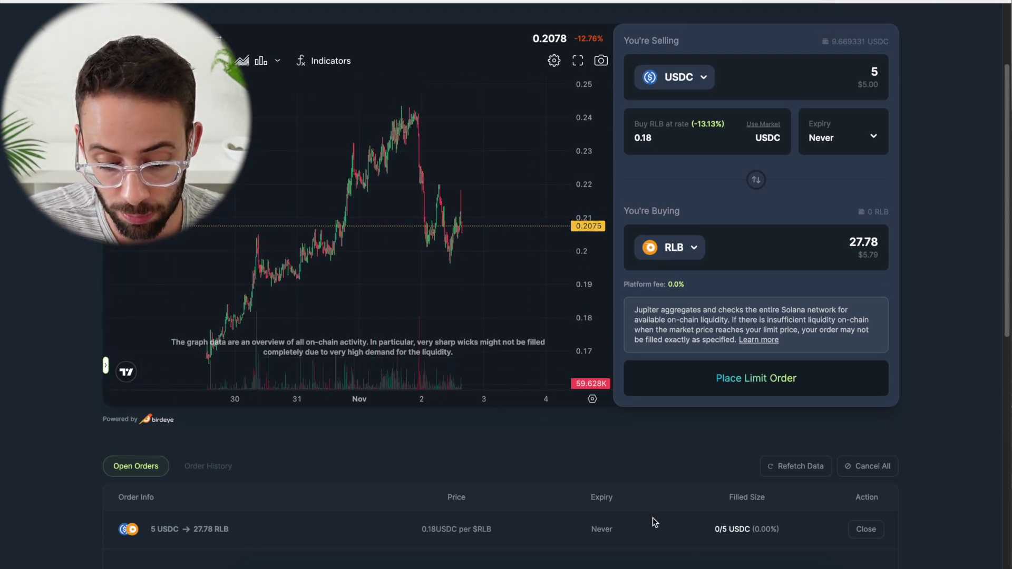
{"action": "scroll", "coordinate": [689, 470], "scroll_direction": "down", "scroll_amount": 3}
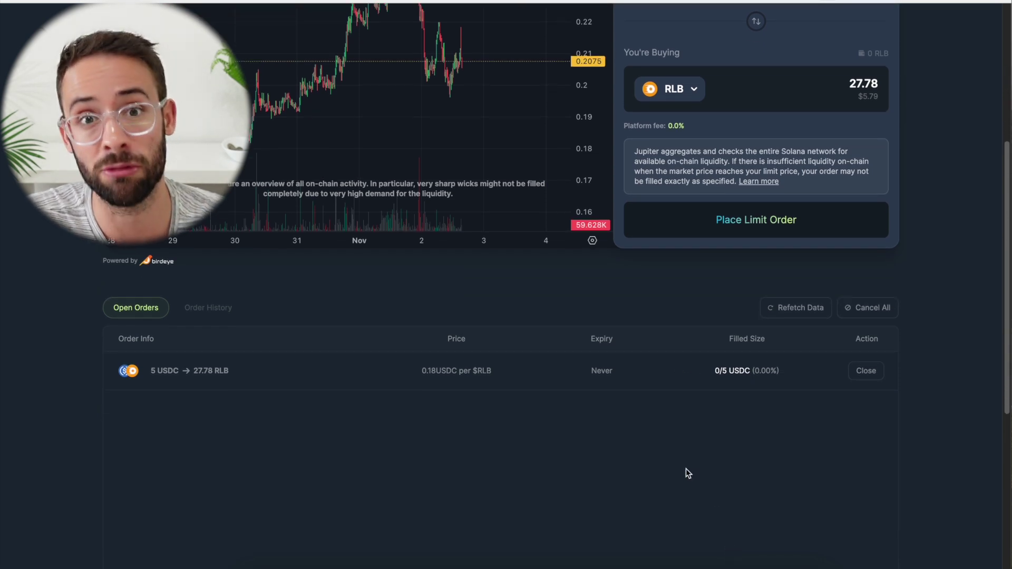
{"action": "left_click", "coordinate": [879, 375]}
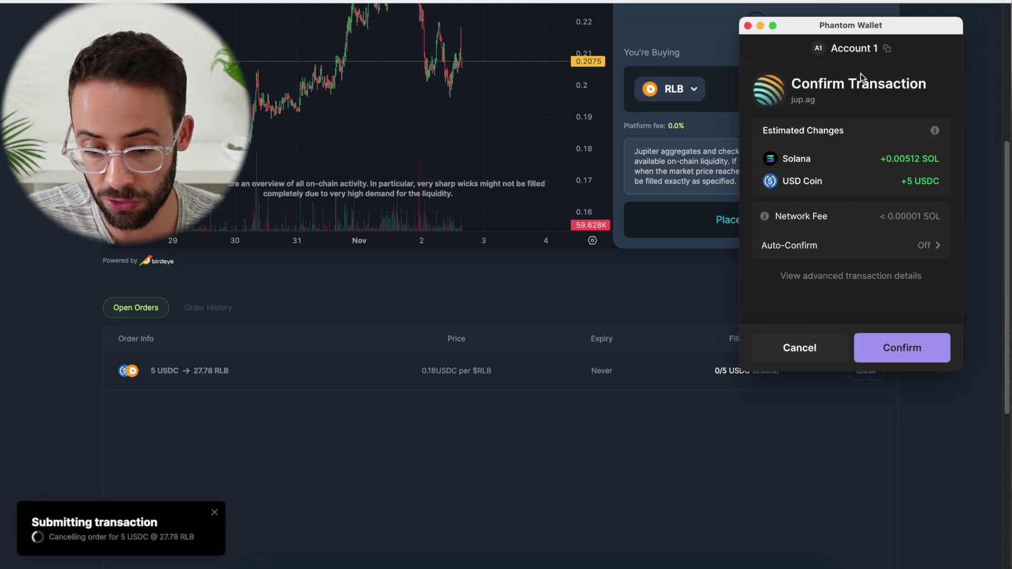
Approve the limit order cancellation in Phantom.
{"action": "left_click", "coordinate": [908, 348]}
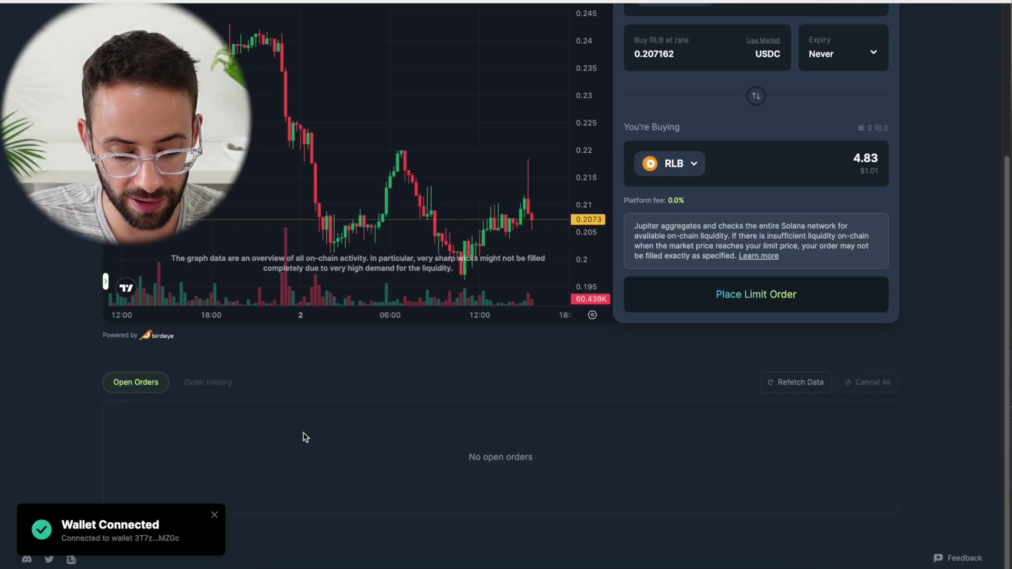
{"action": "left_click", "coordinate": [213, 516]}
{"action": "scroll", "coordinate": [602, 457], "scroll_direction": "up", "scroll_amount": 4}
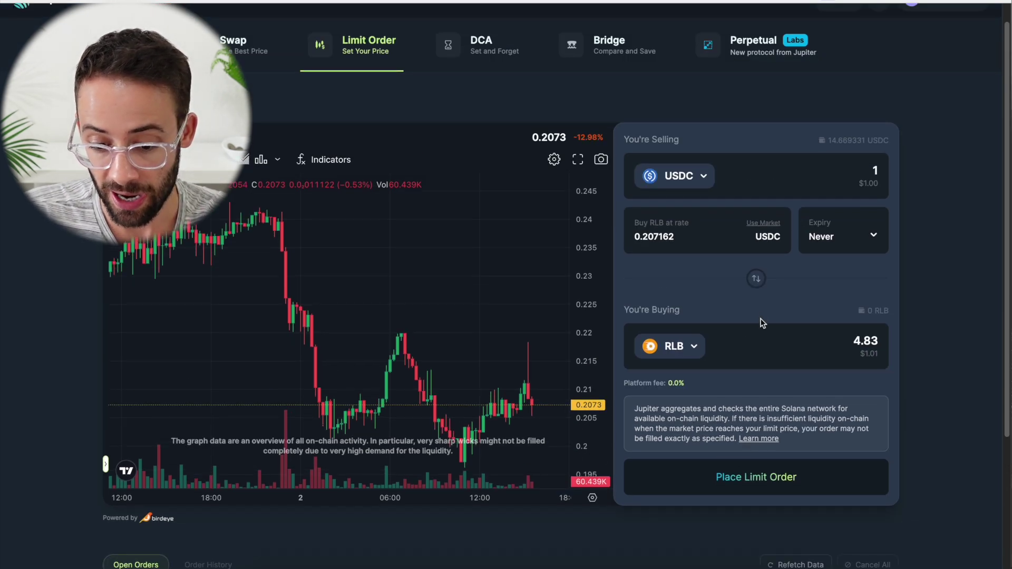
Flip the pair direction back and forth, ending on buying RLB, then go to DCA.
{"action": "left_click", "coordinate": [763, 280]}
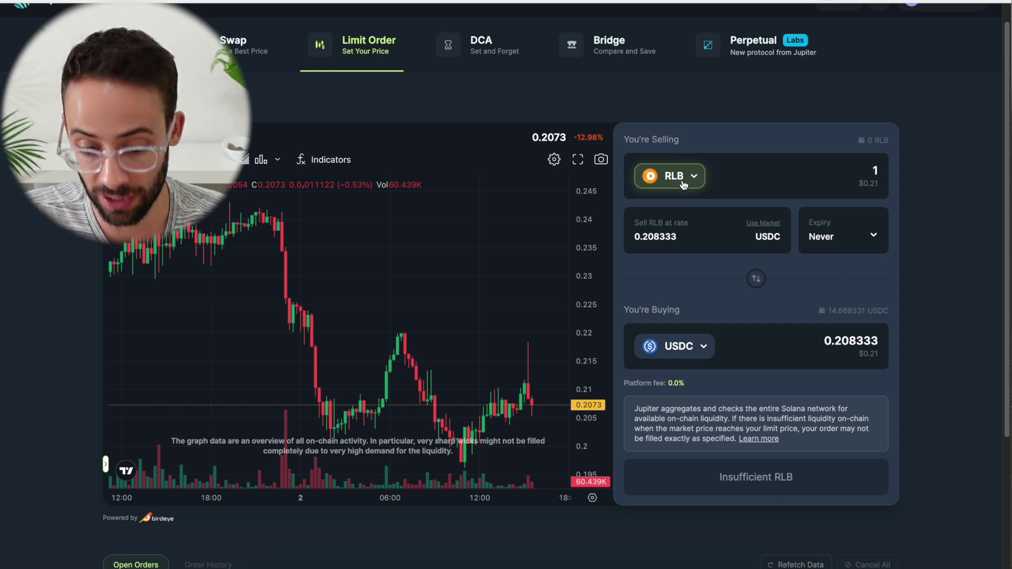
{"action": "left_click", "coordinate": [758, 279]}
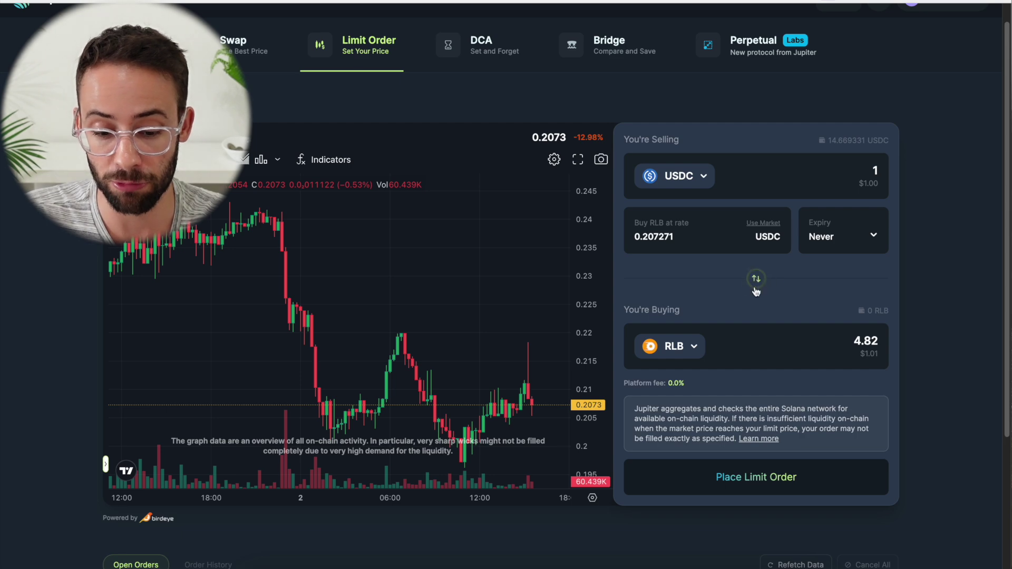
{"action": "left_click", "coordinate": [756, 279]}
{"action": "left_click", "coordinate": [757, 279]}
{"action": "scroll", "coordinate": [881, 205], "scroll_direction": "up", "scroll_amount": 1}
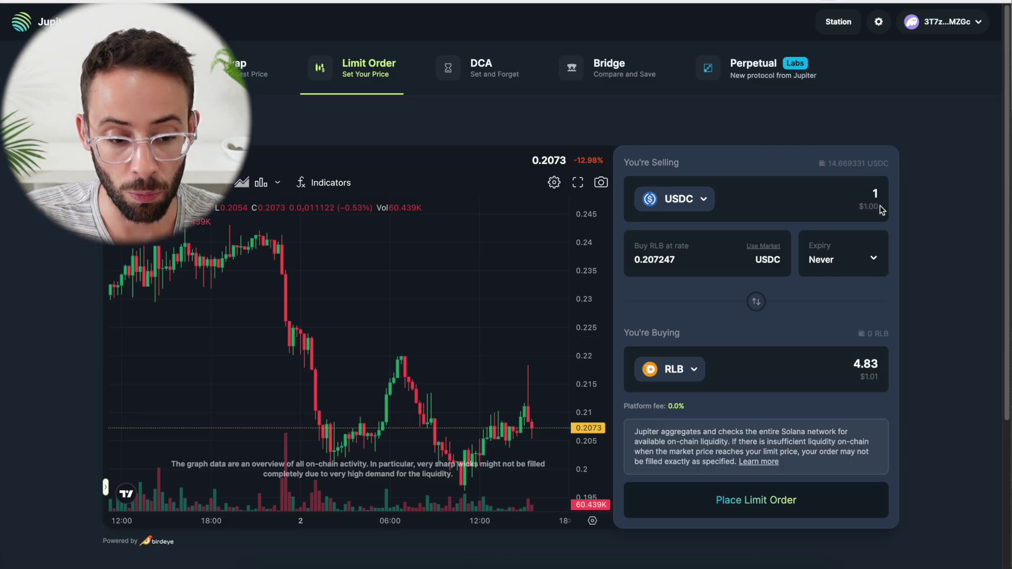
{"action": "left_click", "coordinate": [511, 87]}
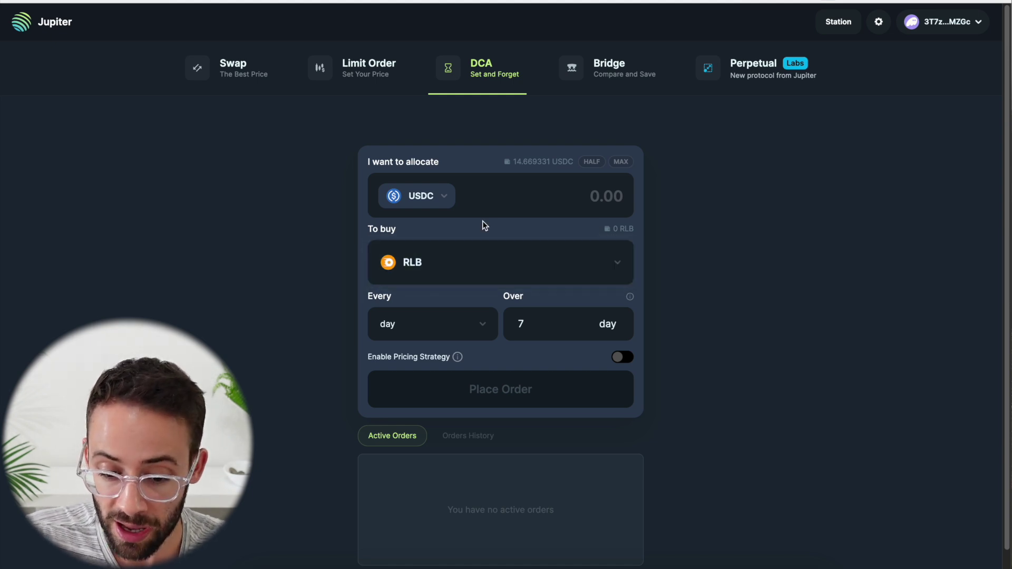
Allocate 10 USDC to buy RLB every week over 10 weeks.
{"action": "left_click", "coordinate": [580, 201]}
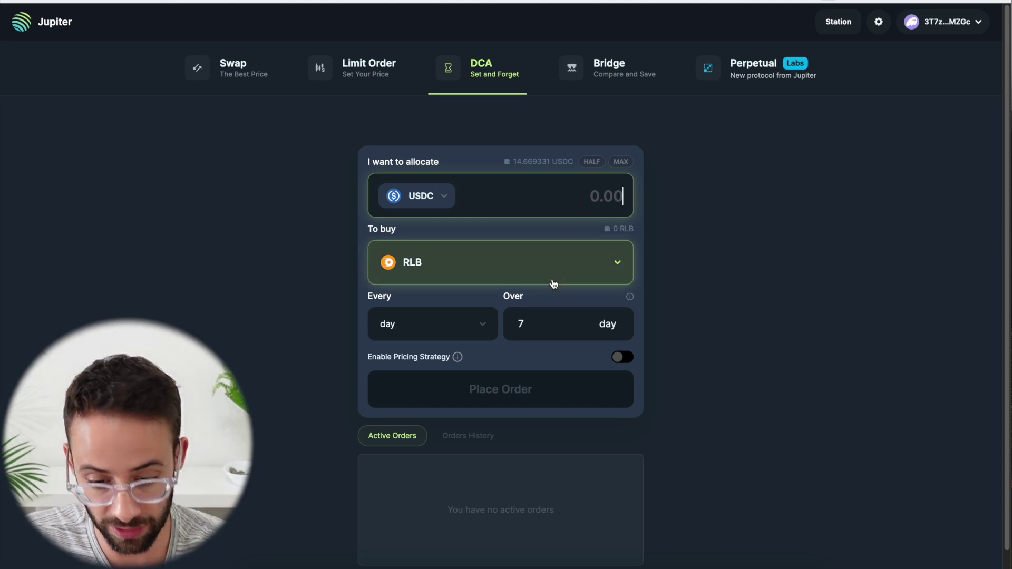
{"action": "type", "text": "10"}
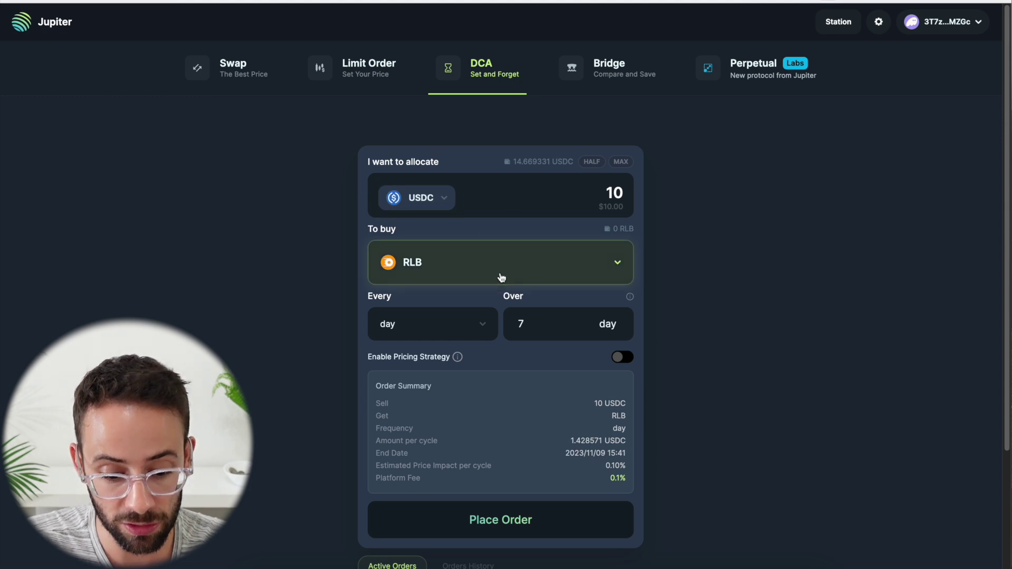
{"action": "left_click", "coordinate": [482, 330]}
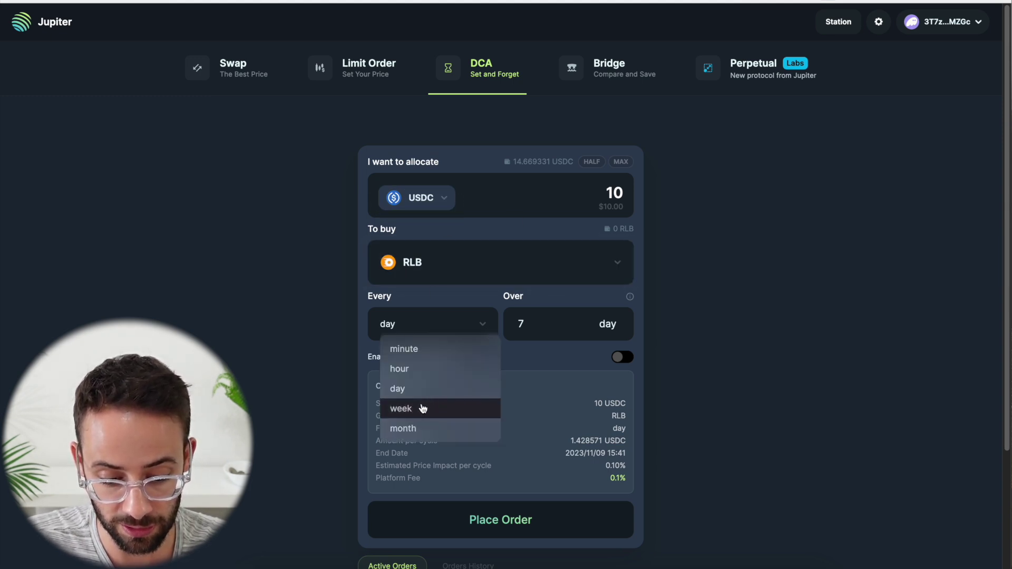
{"action": "left_click", "coordinate": [401, 409]}
{"action": "left_click", "coordinate": [548, 324]}
{"action": "key", "text": "BackSpace"}
{"action": "scroll", "coordinate": [548, 325], "scroll_direction": "down", "scroll_amount": 1}
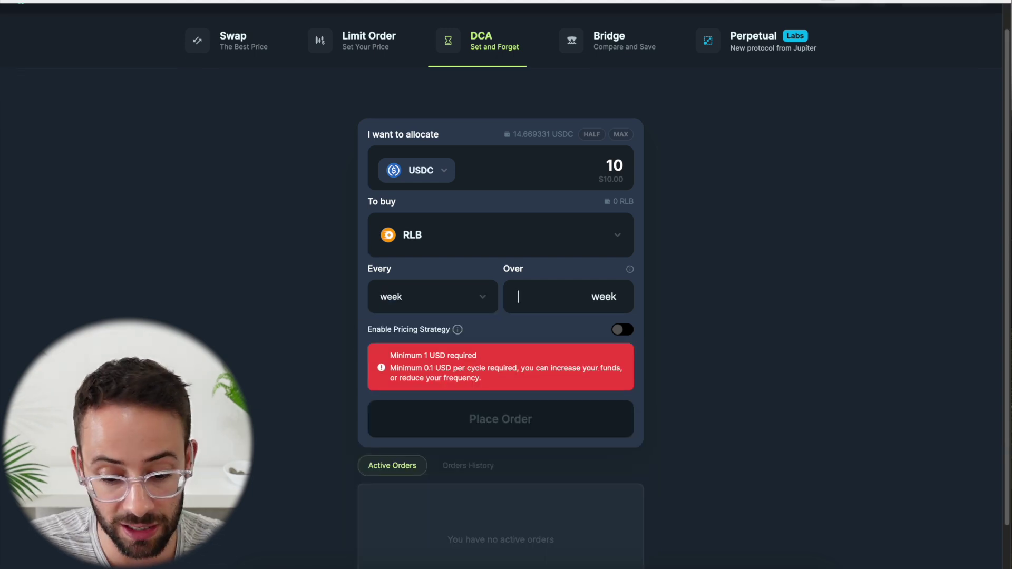
{"action": "type", "text": "10"}
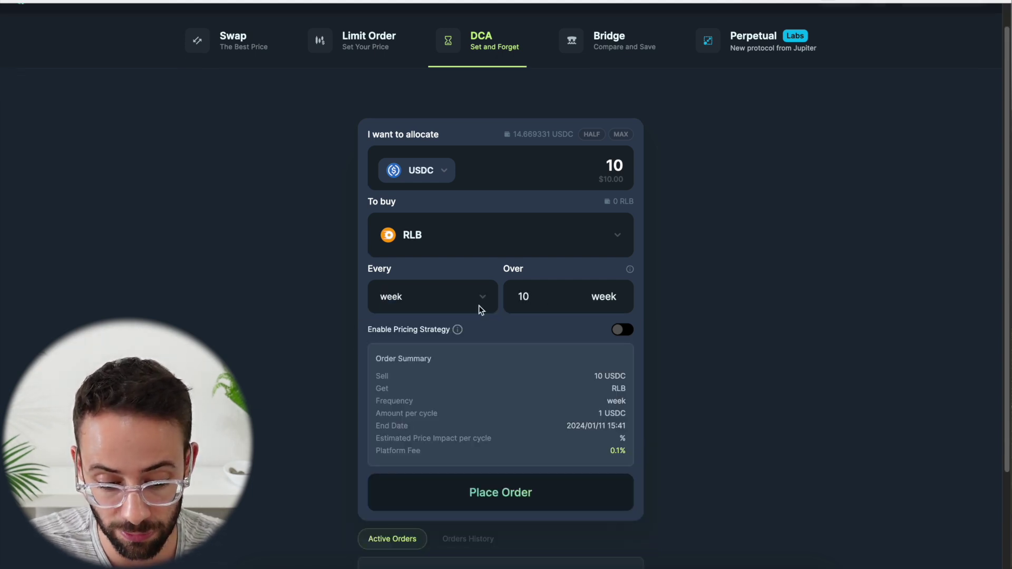
Toggle the pricing strategy on and back off, then submit the DCA order.
{"action": "scroll", "coordinate": [585, 334], "scroll_direction": "down", "scroll_amount": 2}
{"action": "left_click", "coordinate": [622, 269]}
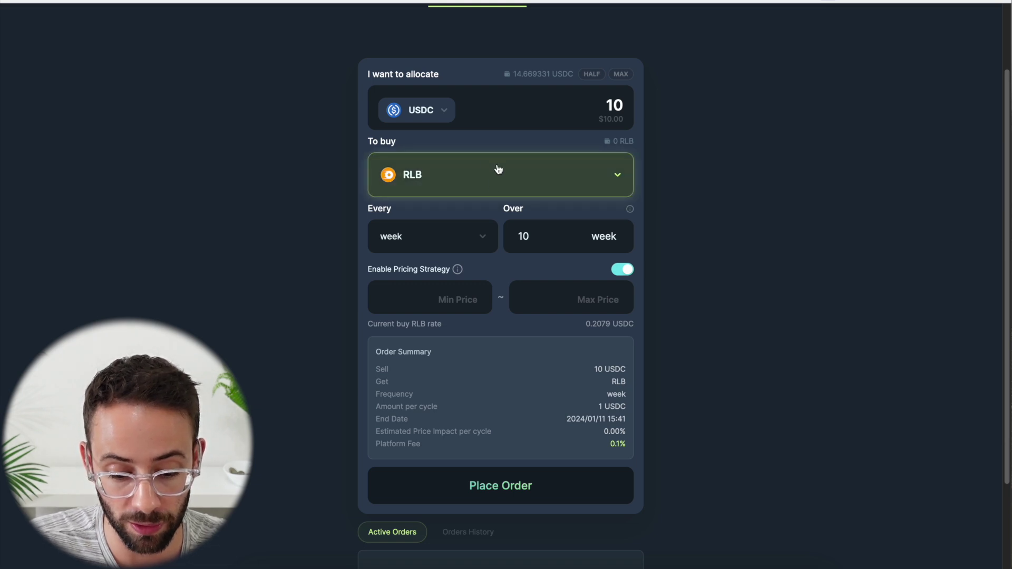
{"action": "left_click", "coordinate": [633, 271]}
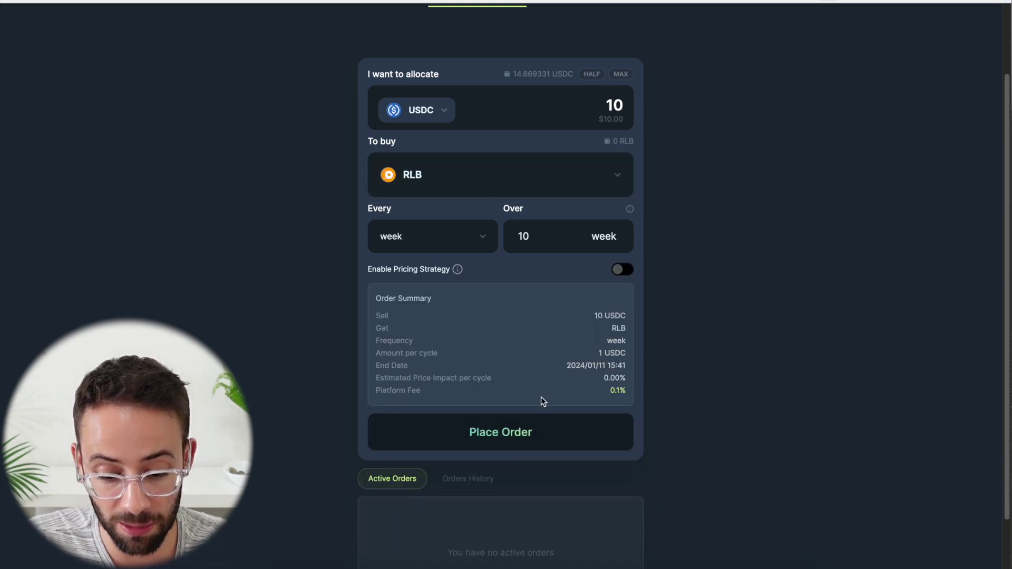
{"action": "scroll", "coordinate": [541, 397], "scroll_direction": "down", "scroll_amount": 1}
{"action": "left_click", "coordinate": [538, 418]}
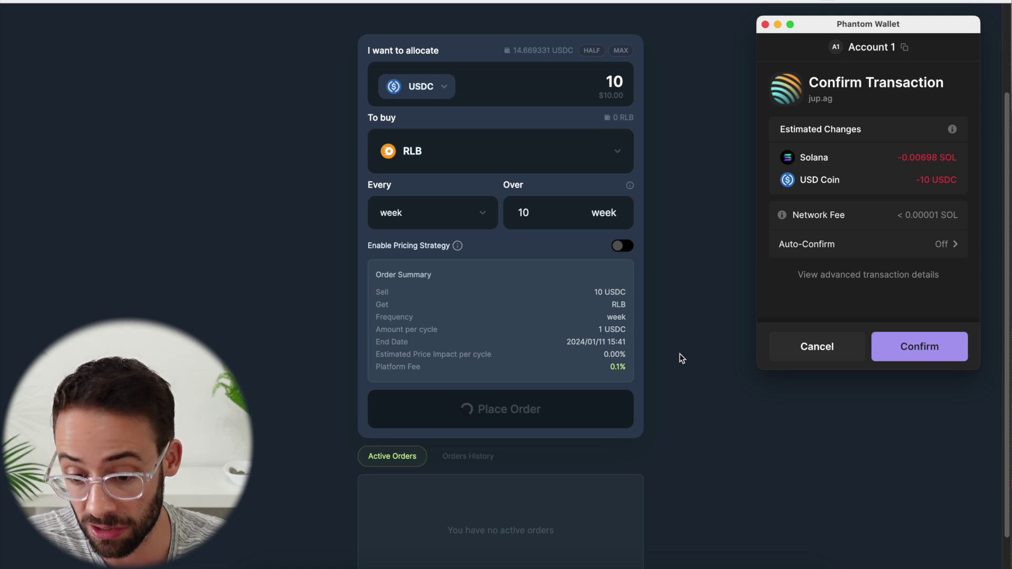
Confirm the 10 USDC weekly RLB DCA order in Phantom.
{"action": "left_click", "coordinate": [834, 352]}
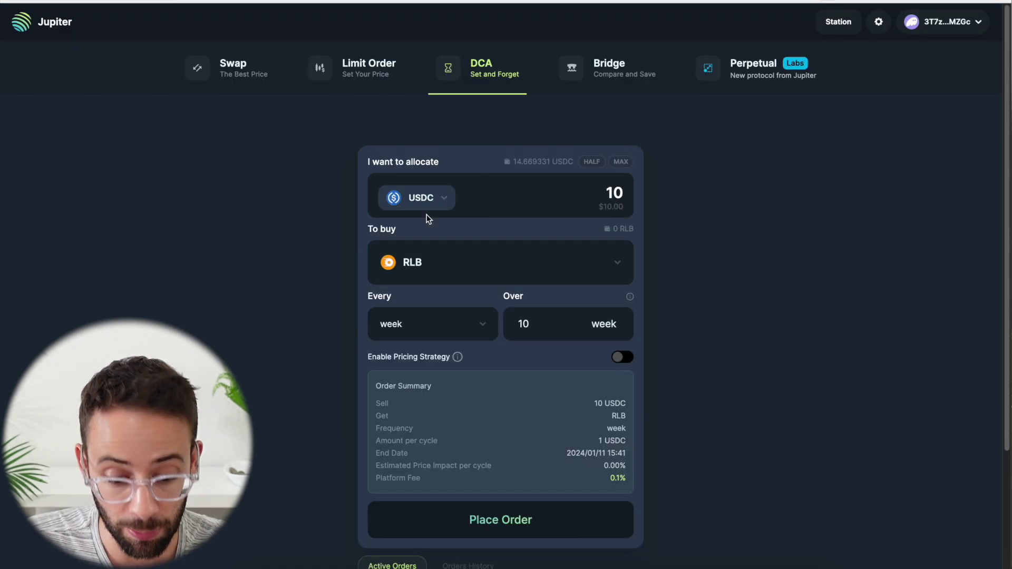
{"action": "scroll", "coordinate": [463, 226], "scroll_direction": "down", "scroll_amount": 1}
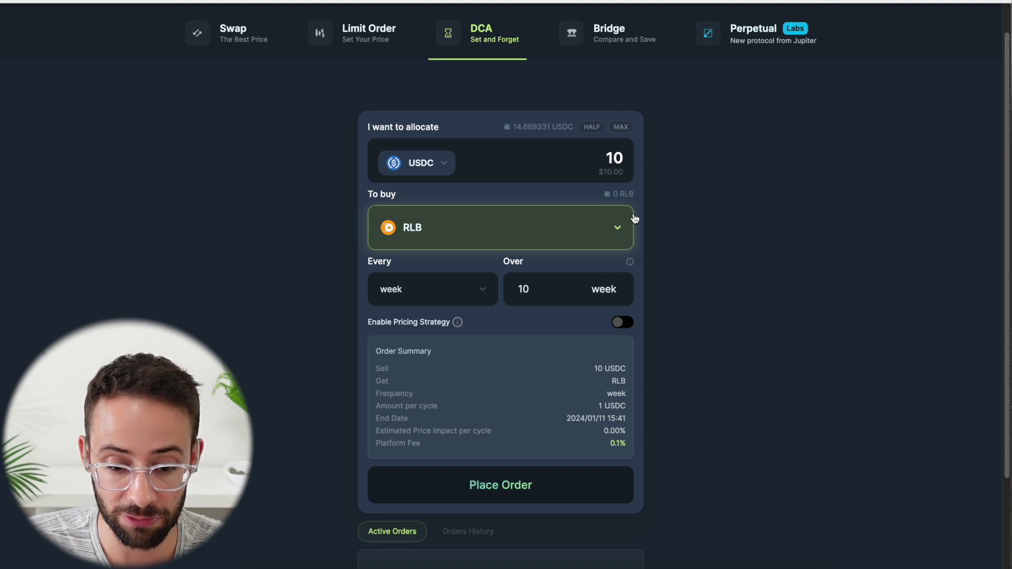
{"action": "scroll", "coordinate": [713, 223], "scroll_direction": "up", "scroll_amount": 1}
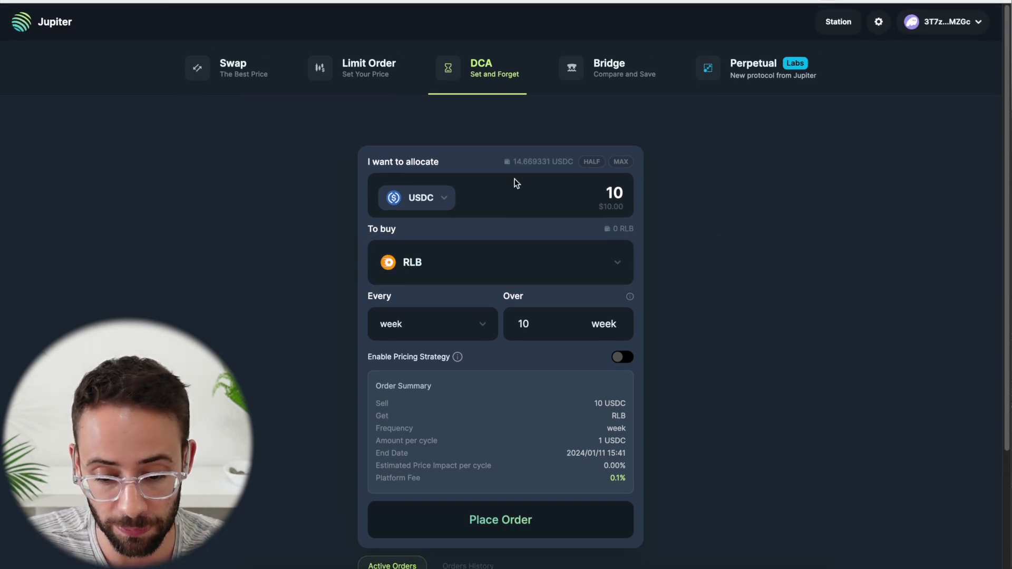
Browse the Bridge Comparator's source and destination chain lists, keeping Arbitrum One, then go to SOL-PERP trading.
{"action": "left_click", "coordinate": [614, 80]}
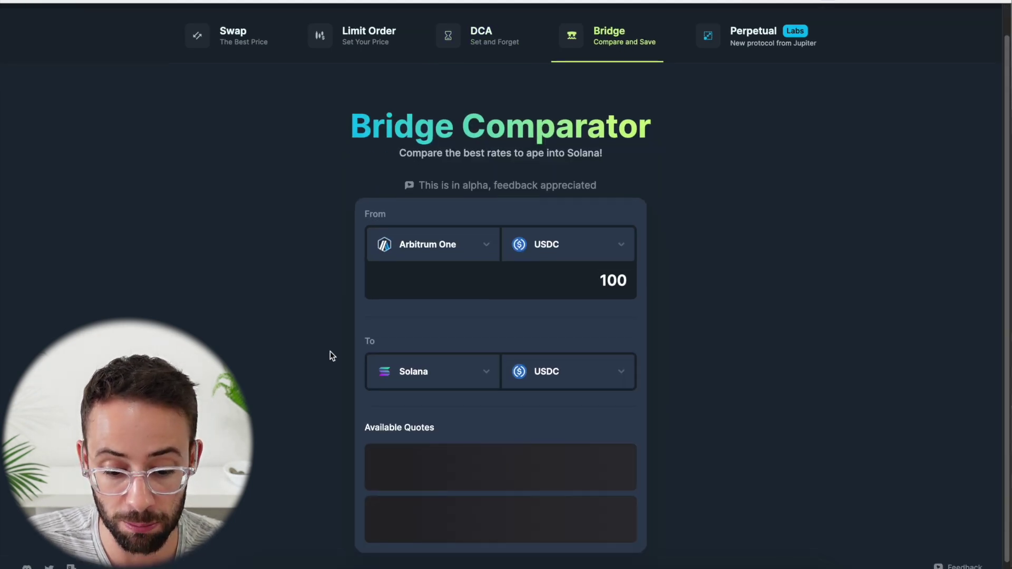
{"action": "left_click", "coordinate": [463, 267]}
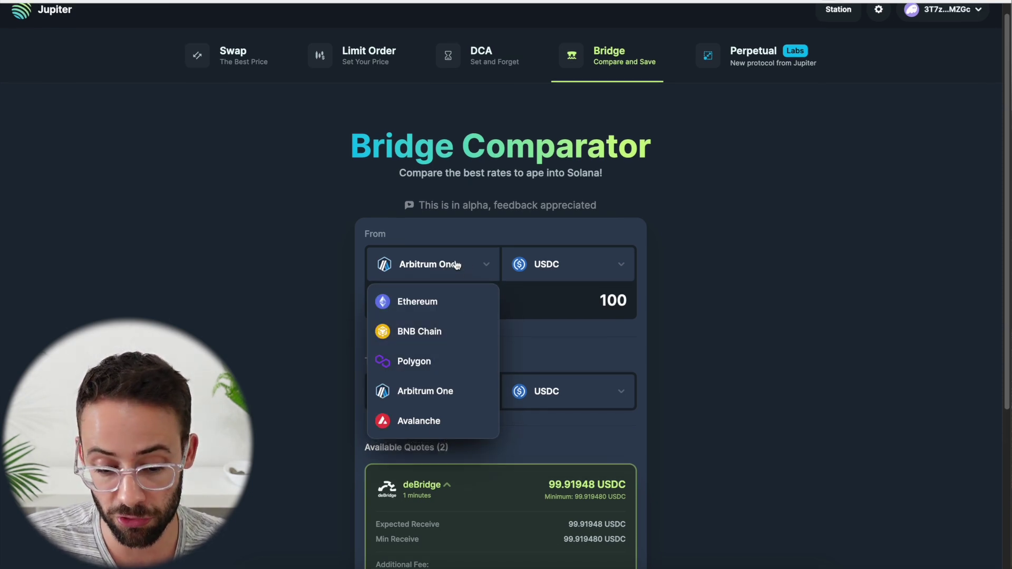
{"action": "left_click", "coordinate": [703, 285]}
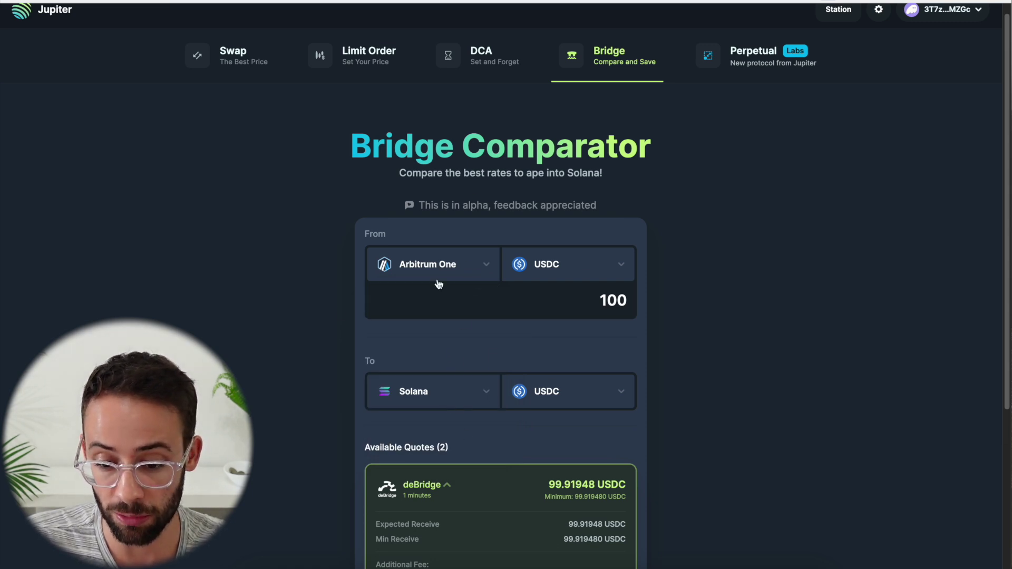
{"action": "left_click", "coordinate": [470, 264]}
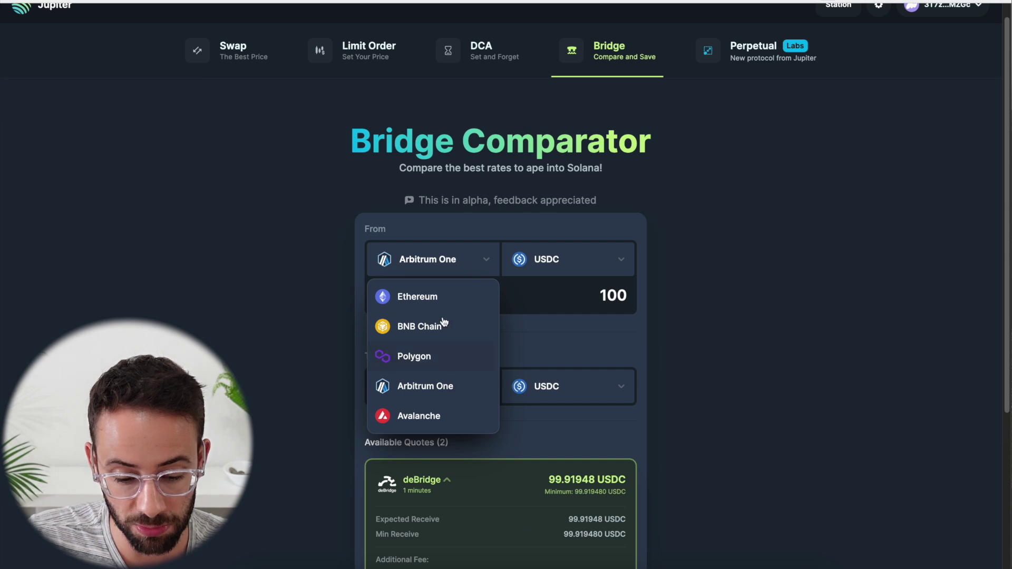
{"action": "left_click", "coordinate": [328, 419]}
{"action": "left_click", "coordinate": [442, 389]}
{"action": "left_click", "coordinate": [775, 53]}
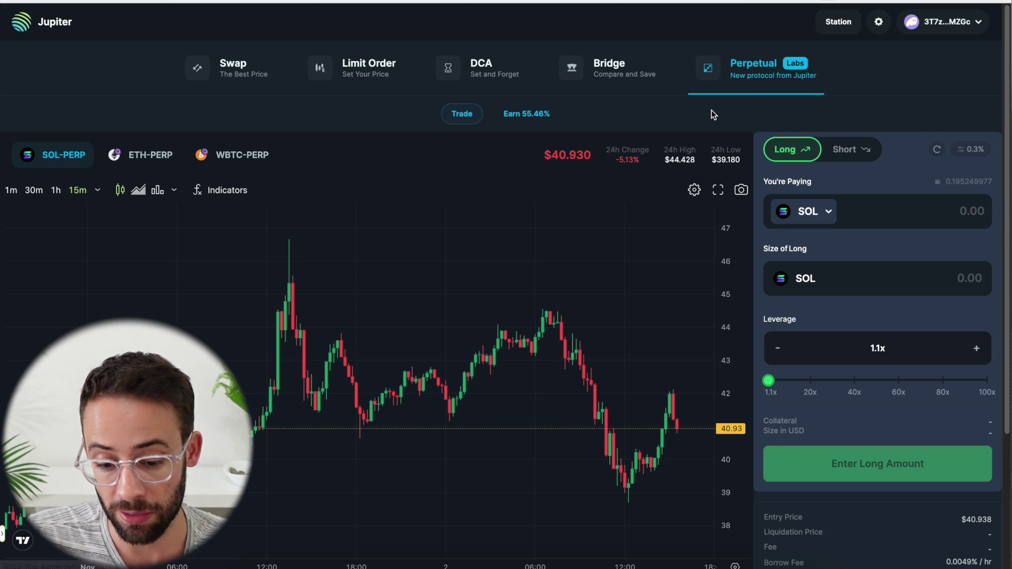
Switch the SOL-PERP order panel to the Short side.
{"action": "scroll", "coordinate": [613, 368], "scroll_direction": "down", "scroll_amount": 3}
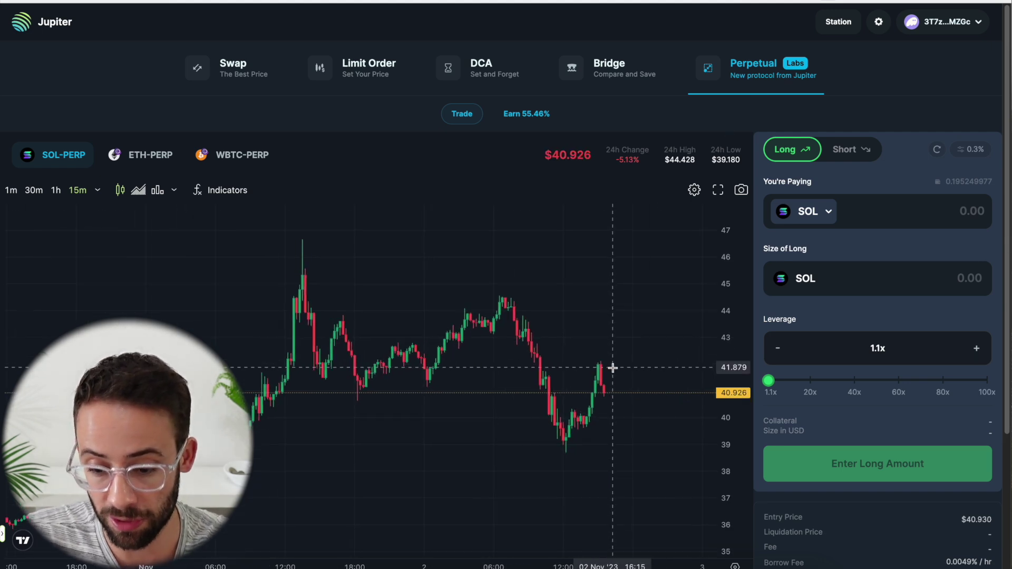
{"action": "scroll", "coordinate": [613, 367], "scroll_direction": "down", "scroll_amount": 3}
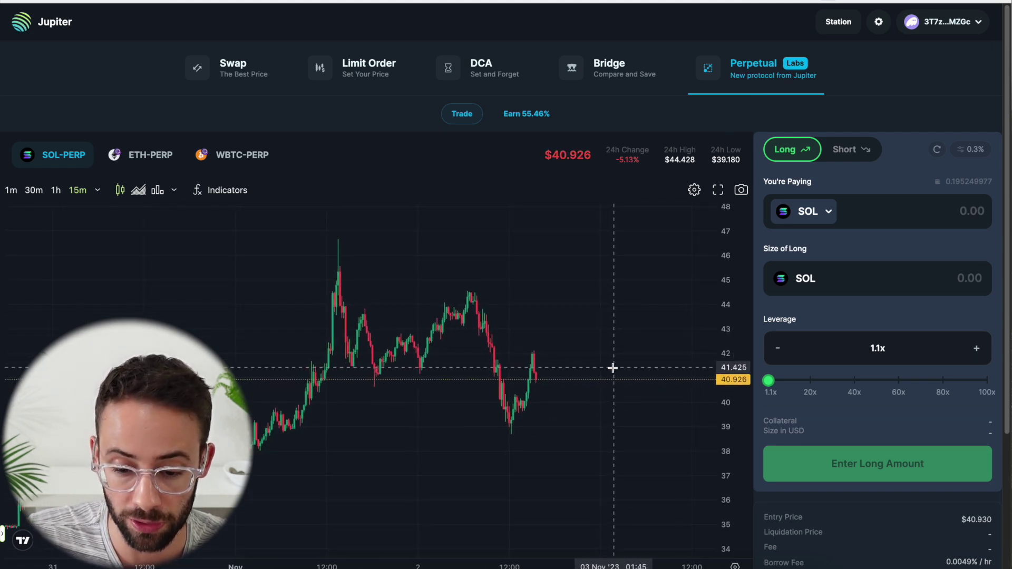
{"action": "scroll", "coordinate": [613, 368], "scroll_direction": "down", "scroll_amount": 4}
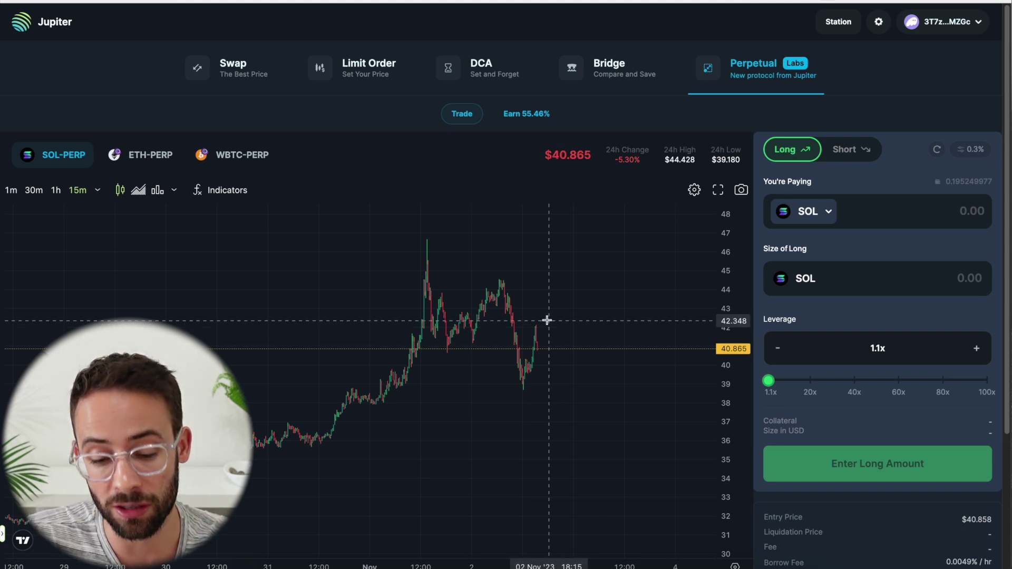
{"action": "left_click", "coordinate": [862, 154]}
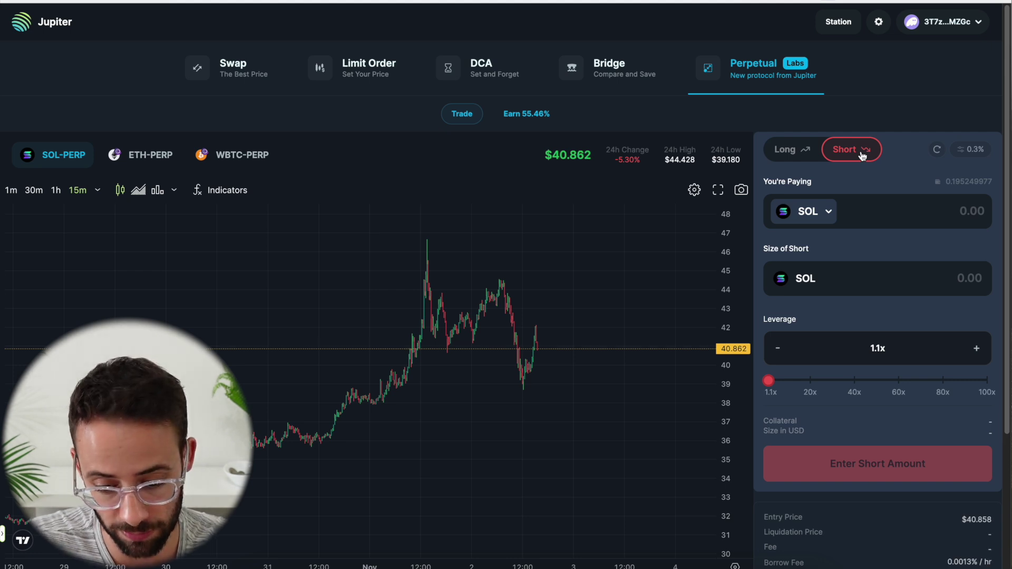
Browse the ETH-PERP and WBTC-PERP markets, then return to SOL-PERP.
{"action": "scroll", "coordinate": [252, 130], "scroll_direction": "down", "scroll_amount": 1}
{"action": "scroll", "coordinate": [81, 118], "scroll_direction": "up", "scroll_amount": 1}
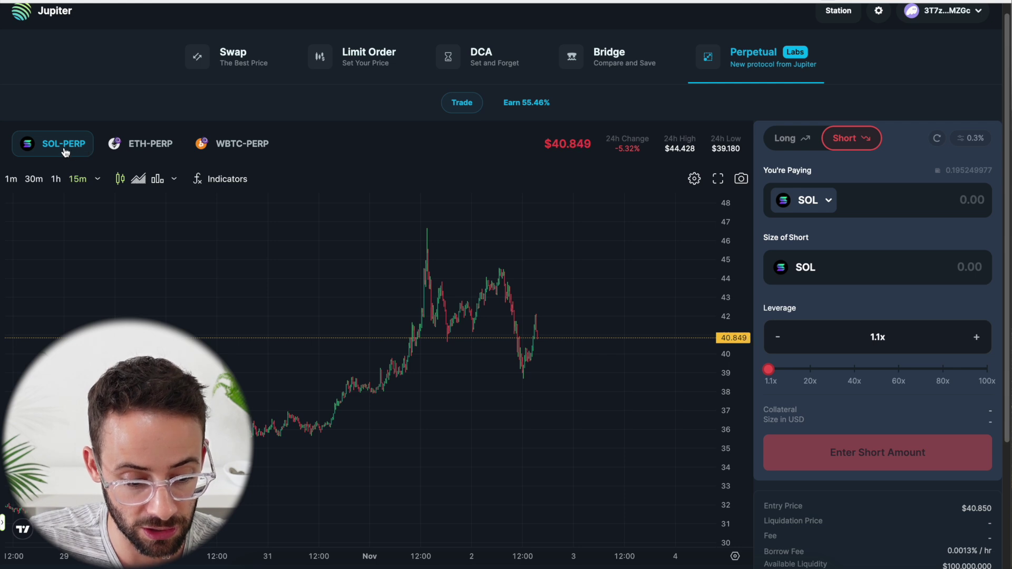
{"action": "left_click", "coordinate": [142, 145]}
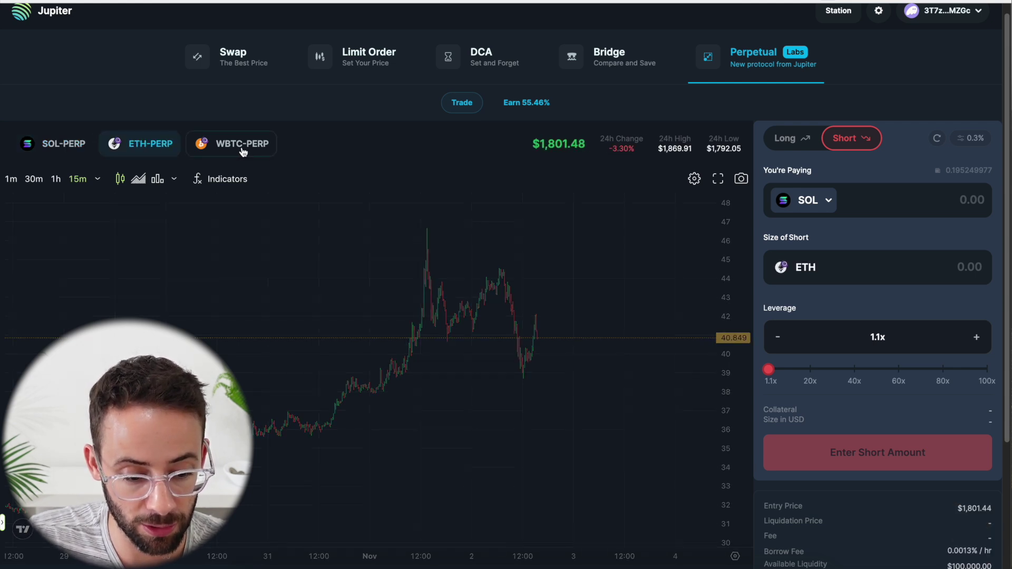
{"action": "left_click", "coordinate": [238, 144]}
{"action": "left_click", "coordinate": [72, 140]}
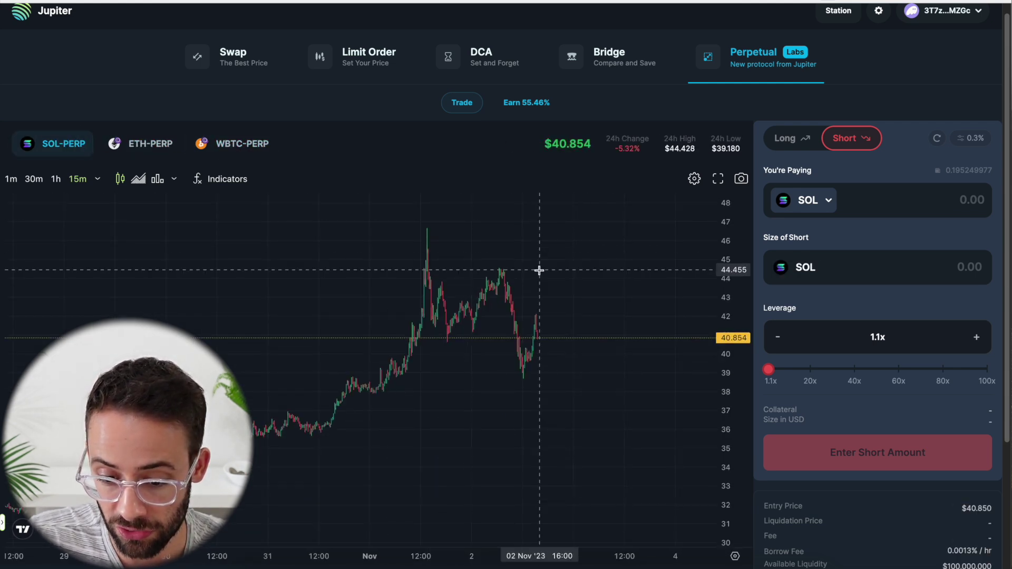
Toggle the payment token between USDC and SOL, ending on USDC.
{"action": "left_click", "coordinate": [828, 199]}
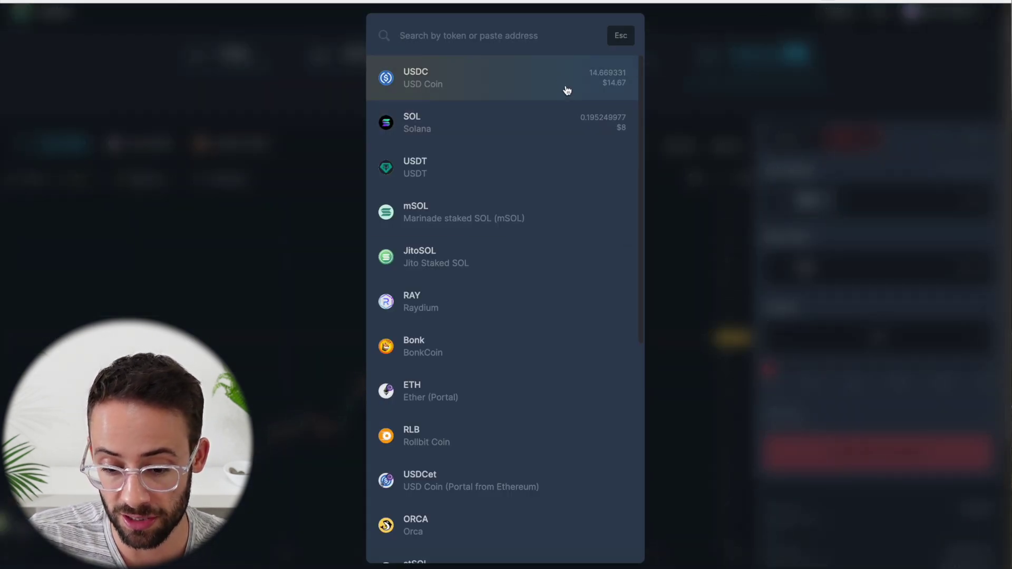
{"action": "left_click", "coordinate": [565, 90]}
{"action": "left_click", "coordinate": [826, 207]}
{"action": "left_click", "coordinate": [470, 114]}
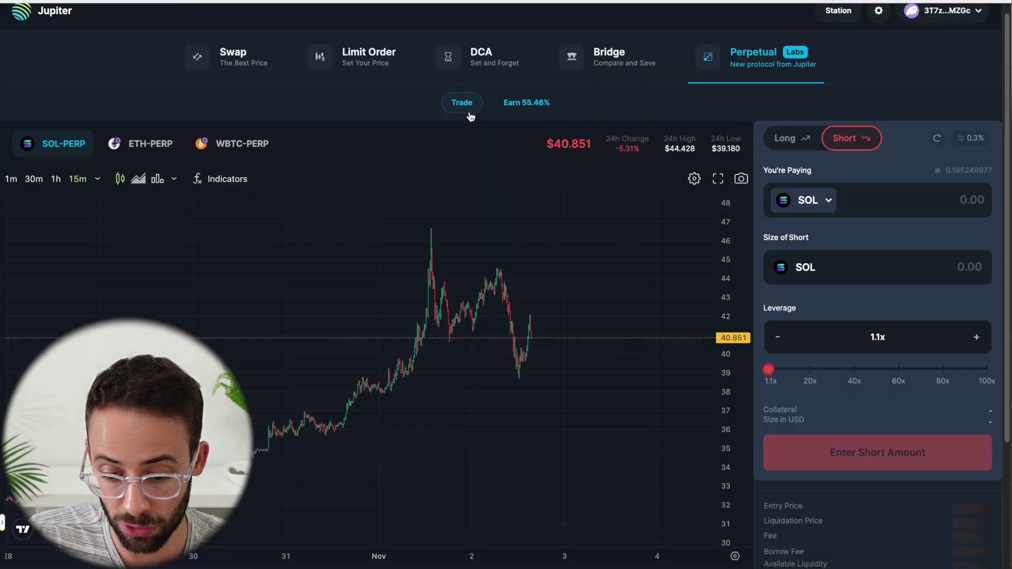
{"action": "left_click", "coordinate": [803, 195]}
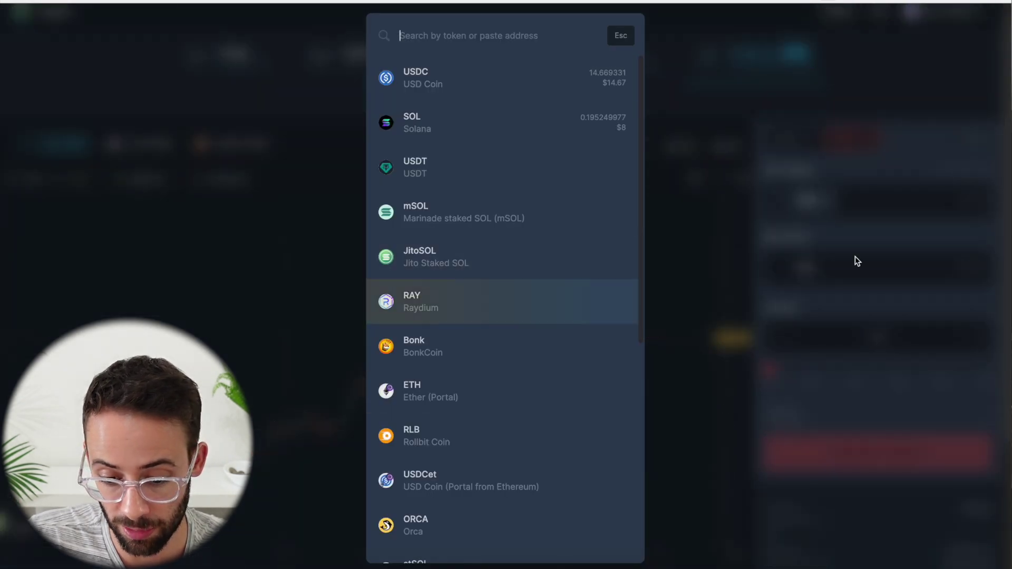
{"action": "left_click", "coordinate": [857, 253]}
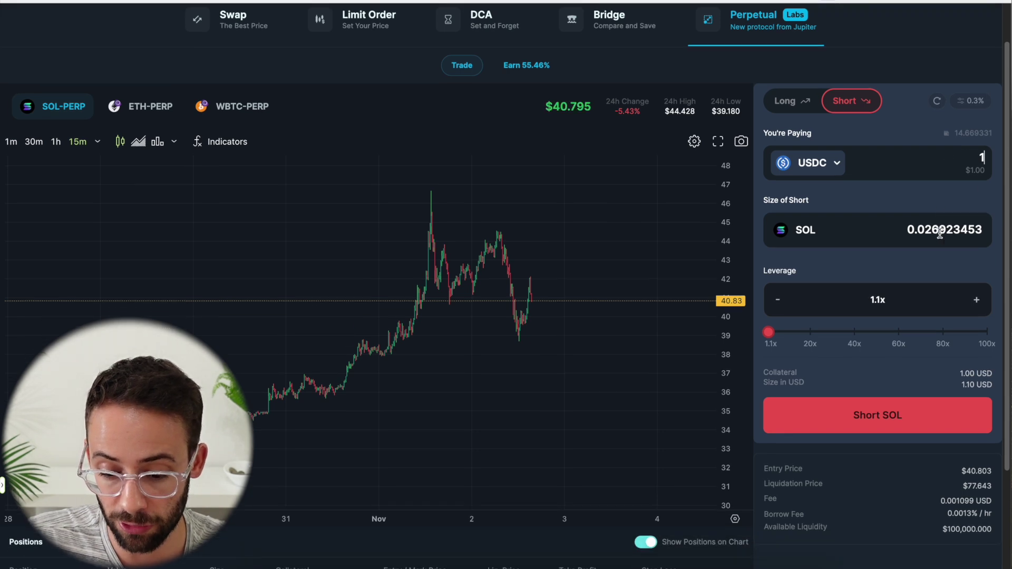
Try SOL short leverage levels from near 100x down through 46.6x, 20x and about 6x.
{"action": "scroll", "coordinate": [940, 232], "scroll_direction": "down", "scroll_amount": 2}
{"action": "mouse_move", "coordinate": [770, 291]}
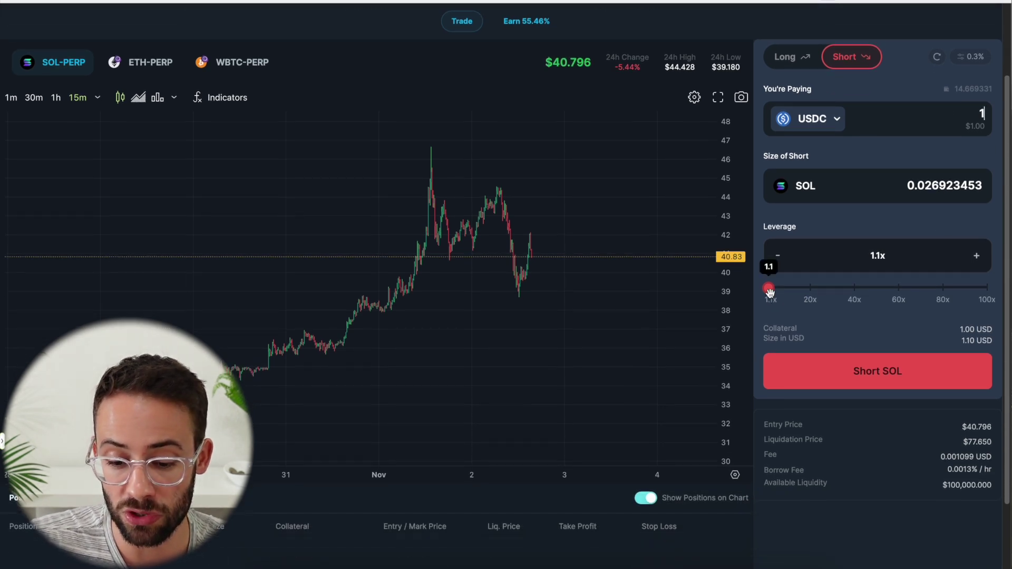
{"action": "left_click_drag", "start_coordinate": [768, 288], "coordinate": [991, 290]}
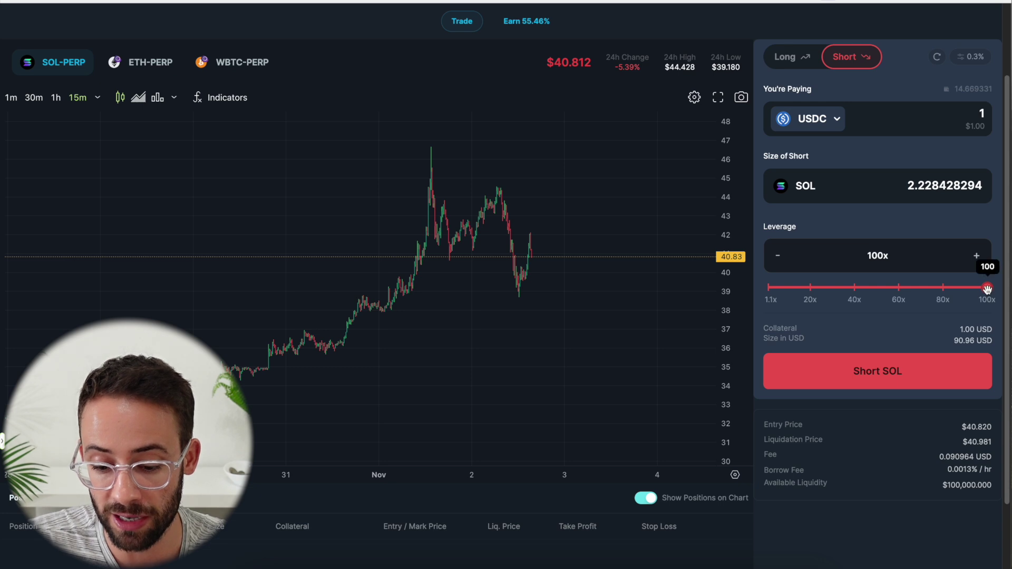
{"action": "left_click_drag", "start_coordinate": [987, 287], "coordinate": [997, 310]}
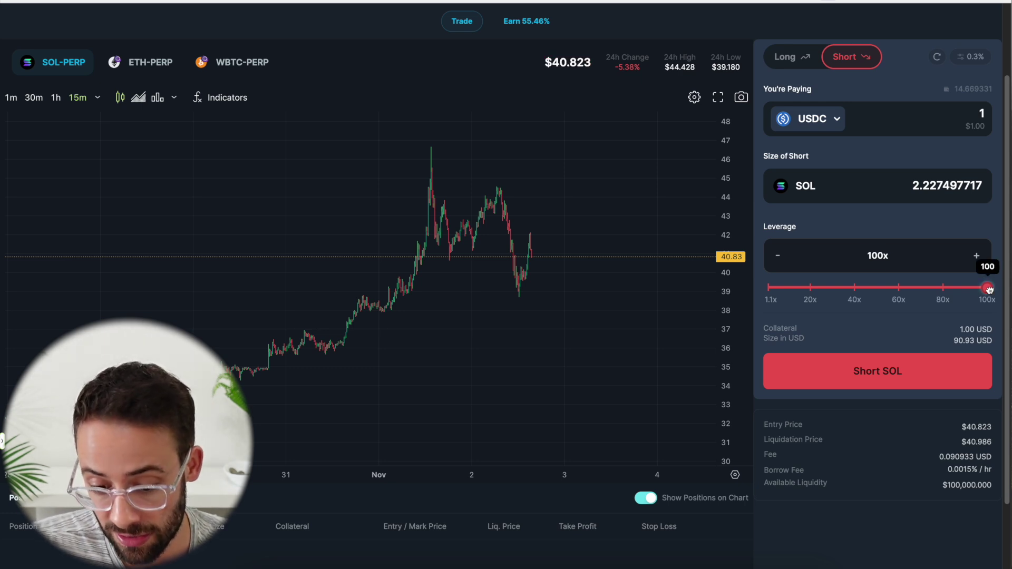
{"action": "left_click_drag", "start_coordinate": [989, 289], "coordinate": [815, 301]}
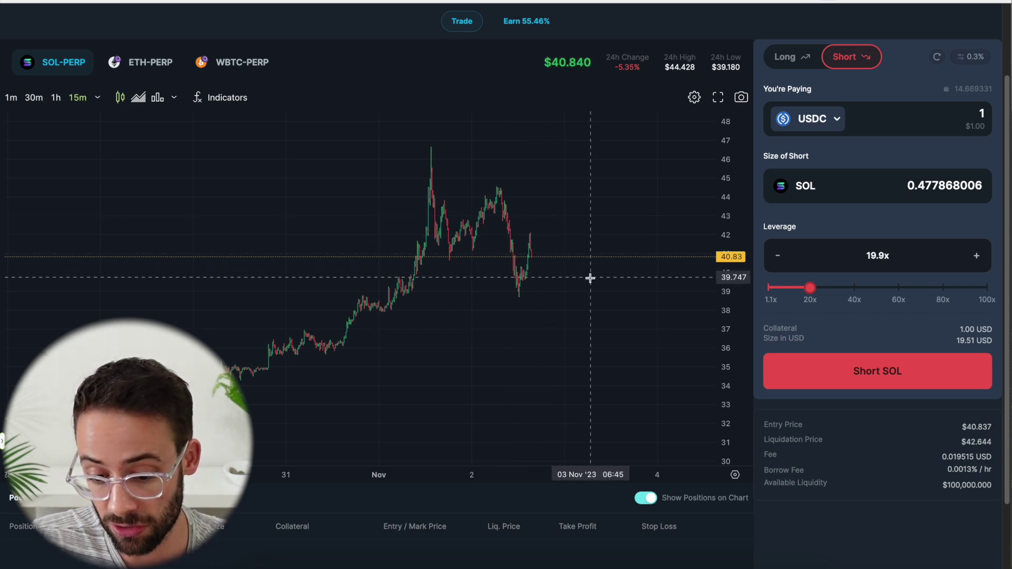
{"action": "mouse_move", "coordinate": [810, 288]}
{"action": "left_click_drag", "start_coordinate": [810, 288], "coordinate": [780, 288]}
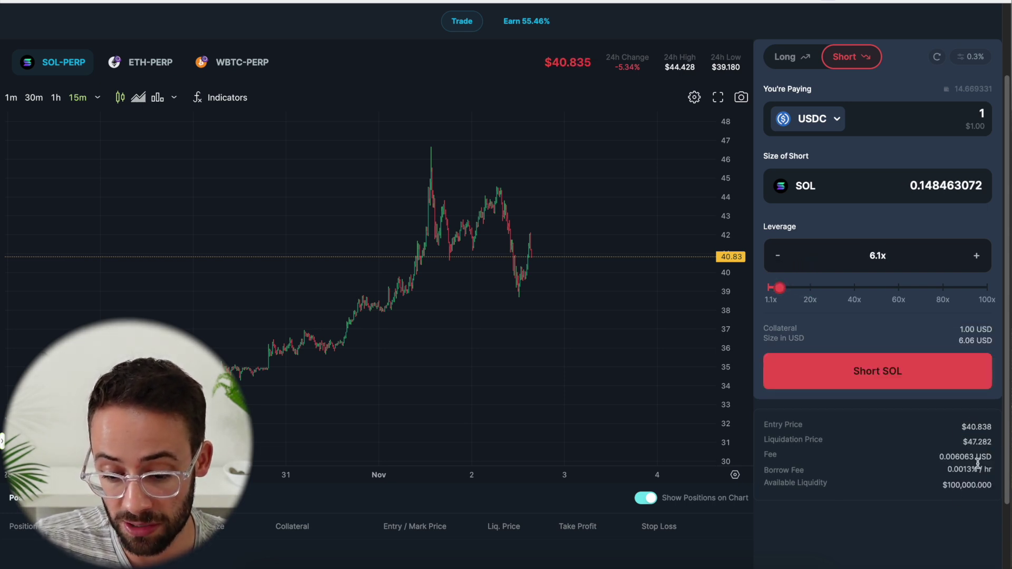
{"action": "left_click_drag", "start_coordinate": [783, 286], "coordinate": [769, 305]}
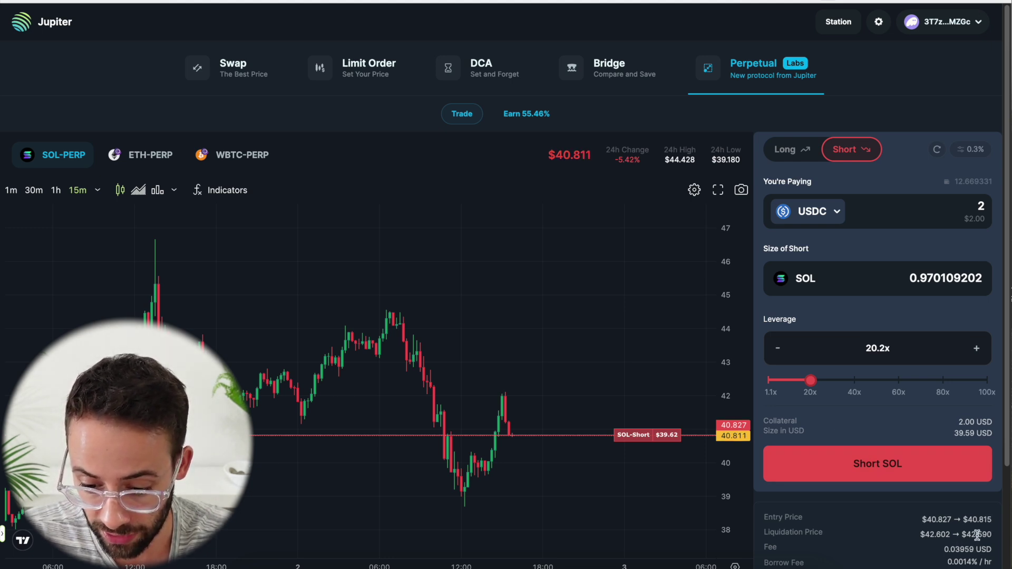
{"action": "scroll", "coordinate": [978, 537], "scroll_direction": "down", "scroll_amount": 3}
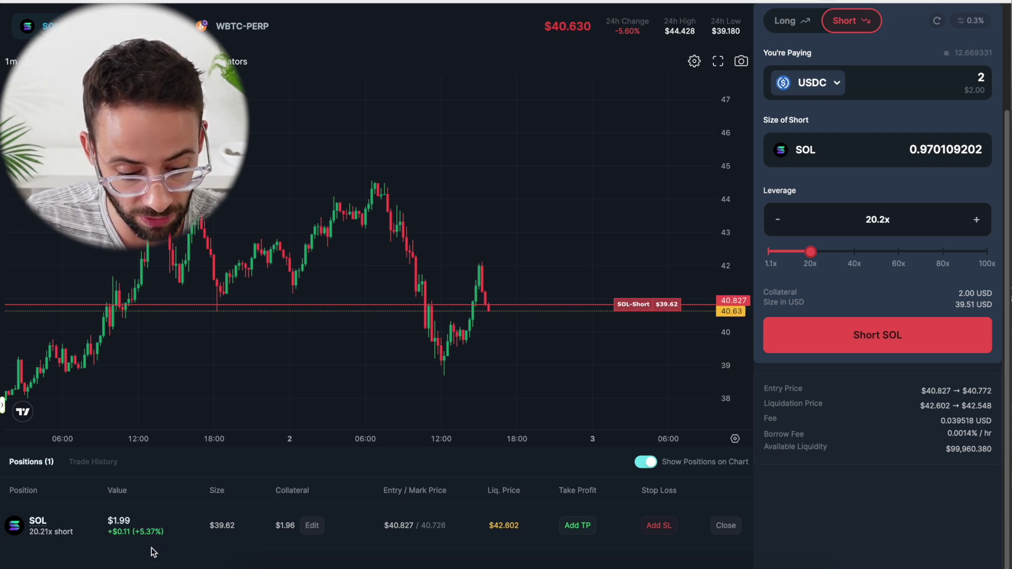
{"action": "mouse_move", "coordinate": [335, 512]}
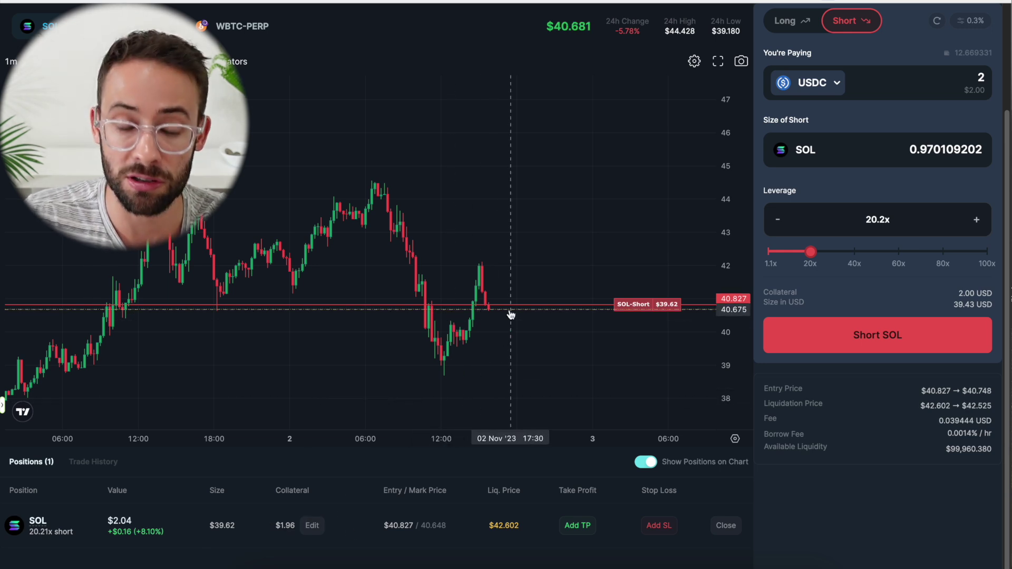
{"action": "left_click", "coordinate": [312, 526]}
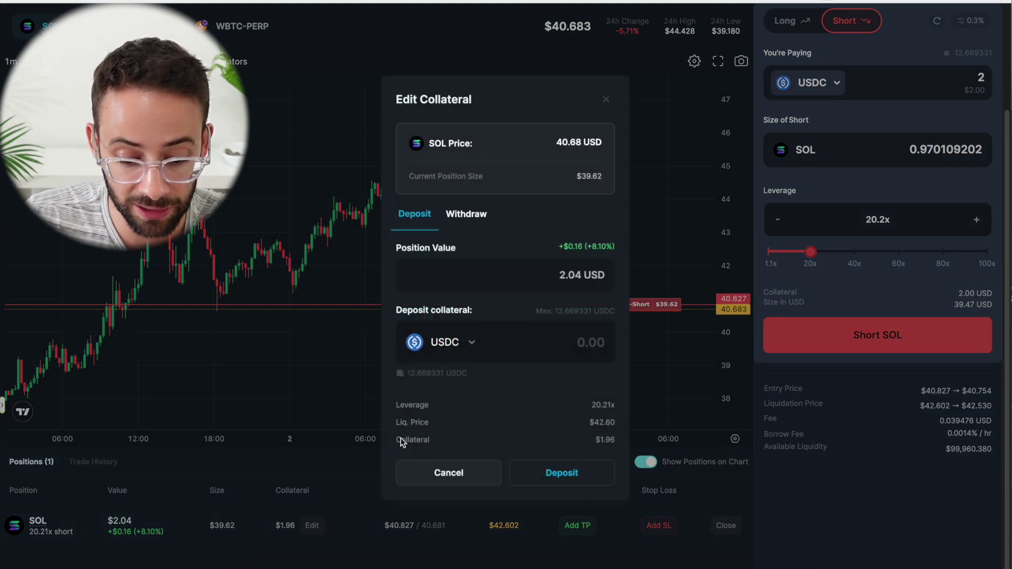
{"action": "left_click", "coordinate": [449, 473]}
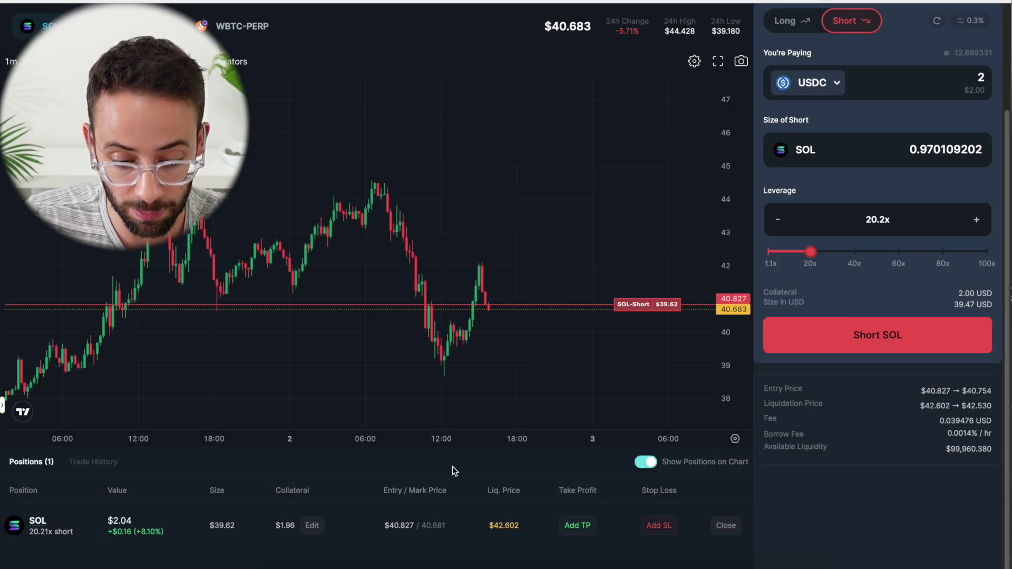
{"action": "mouse_move", "coordinate": [481, 528]}
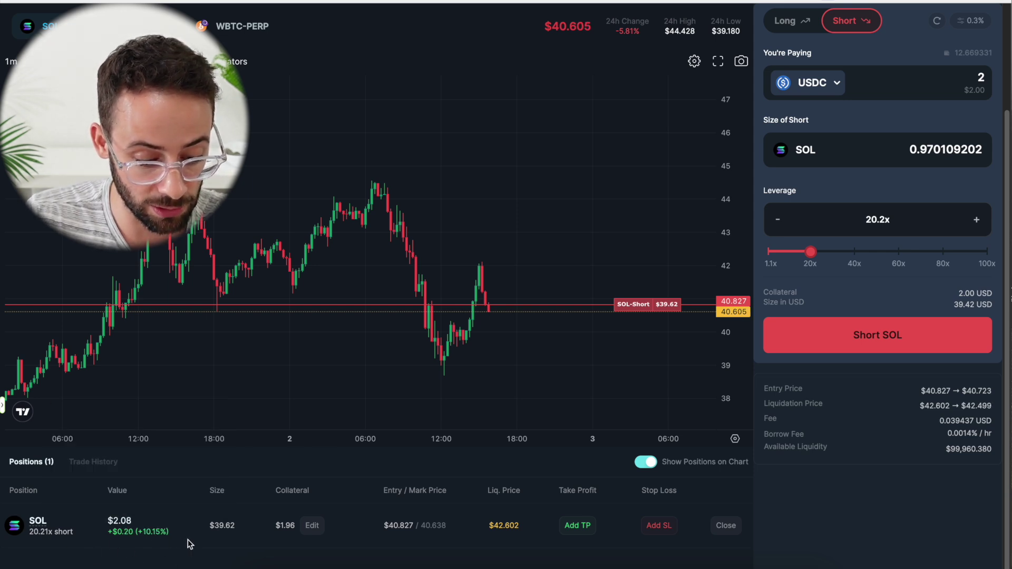
Close the entire SOL short position, dismiss the notice, and review the Trade History.
{"action": "left_click", "coordinate": [729, 526]}
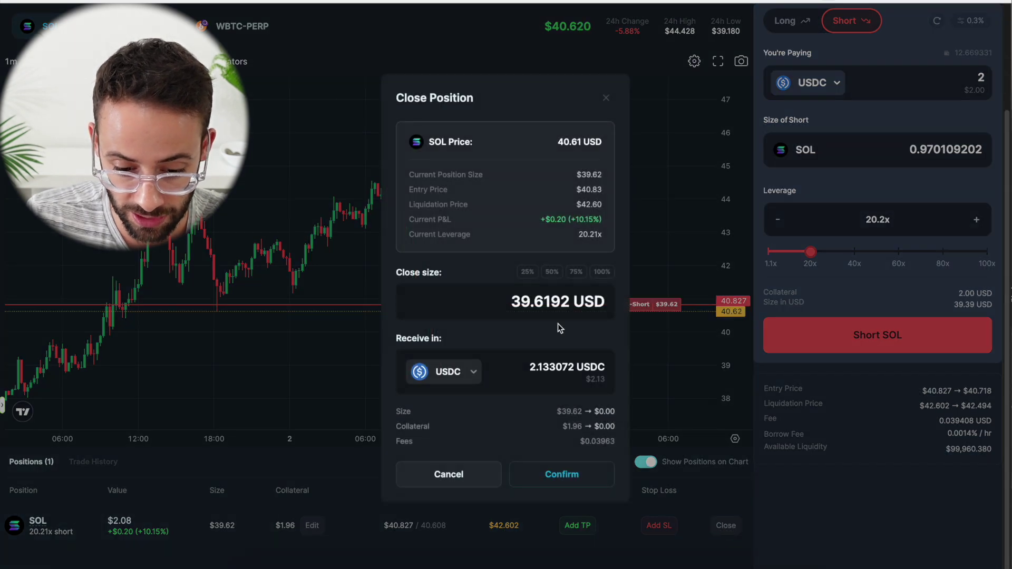
{"action": "left_click", "coordinate": [547, 480]}
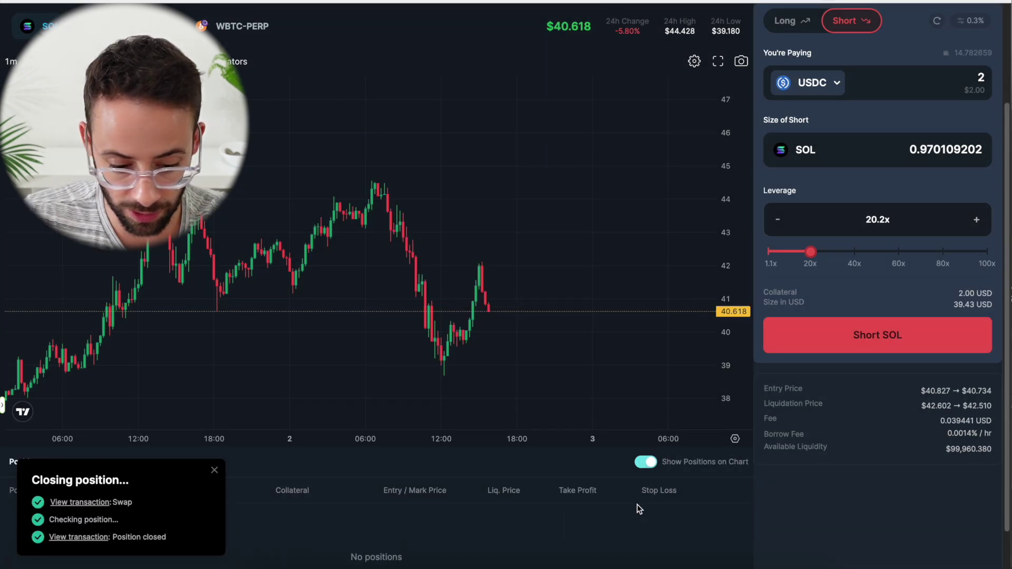
{"action": "left_click", "coordinate": [215, 471]}
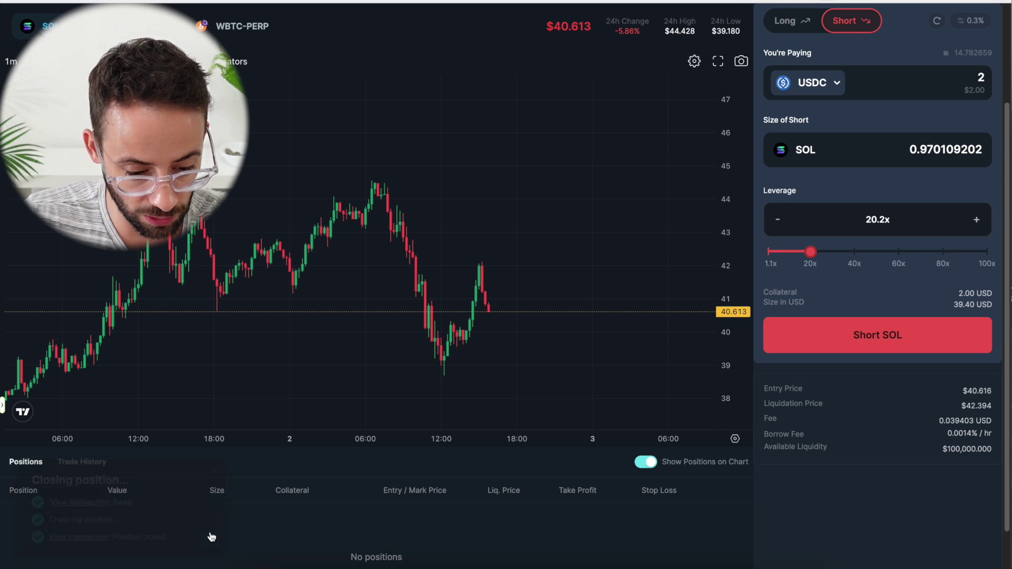
{"action": "left_click", "coordinate": [81, 461]}
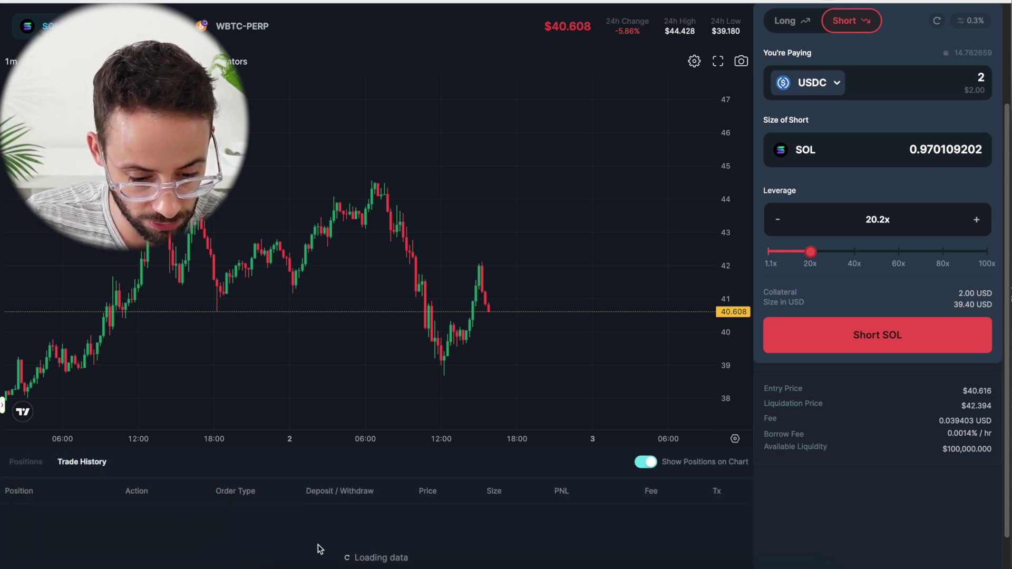
{"action": "scroll", "coordinate": [318, 548], "scroll_direction": "down", "scroll_amount": 1}
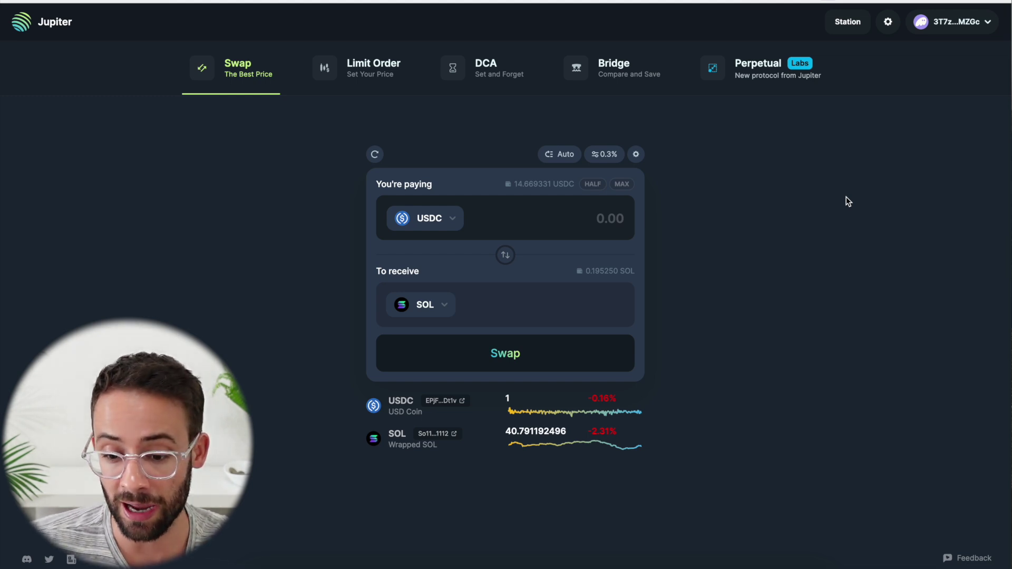
{"action": "left_click", "coordinate": [850, 1]}
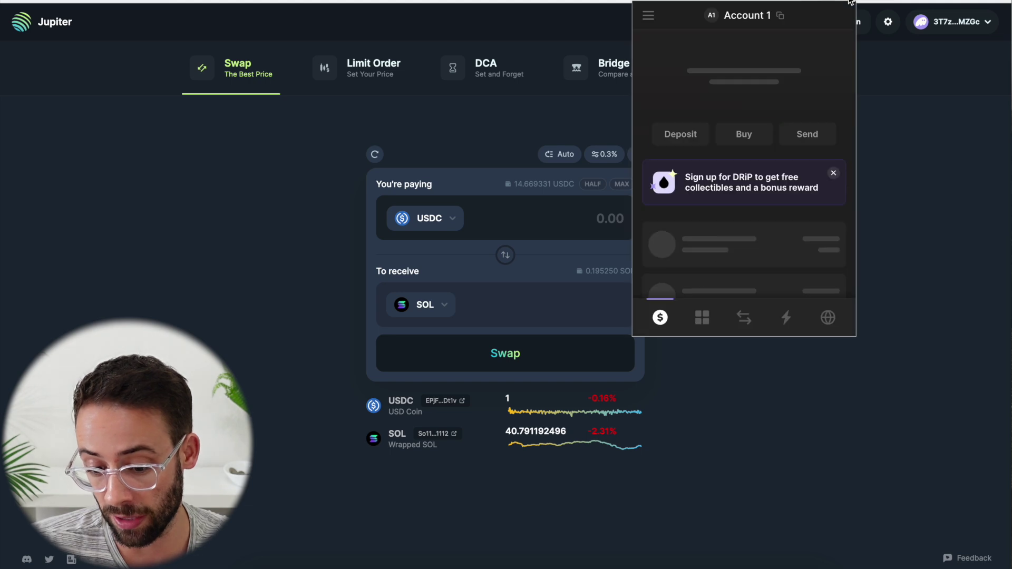
{"action": "left_click", "coordinate": [745, 319]}
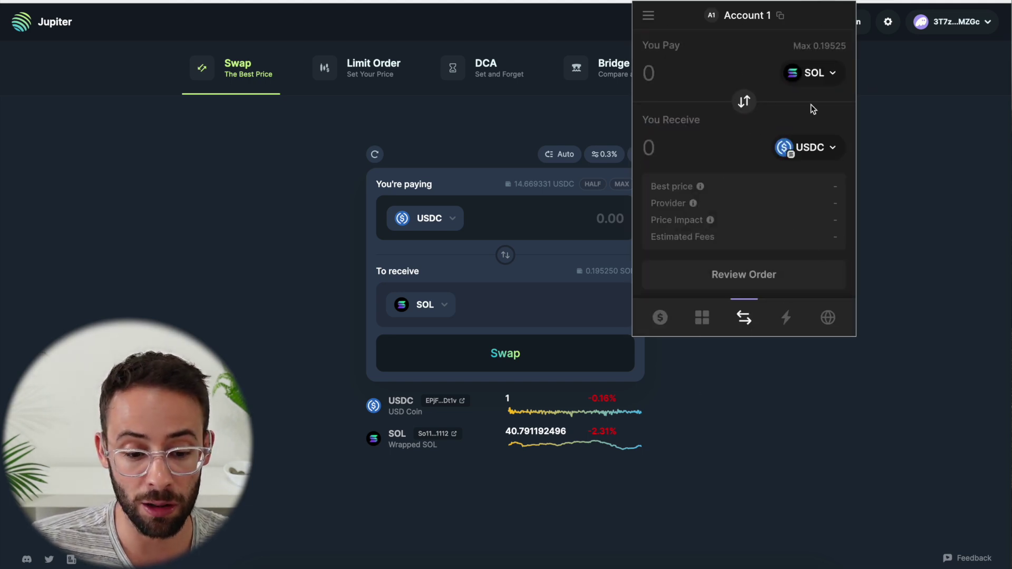
{"action": "left_click", "coordinate": [370, 18]}
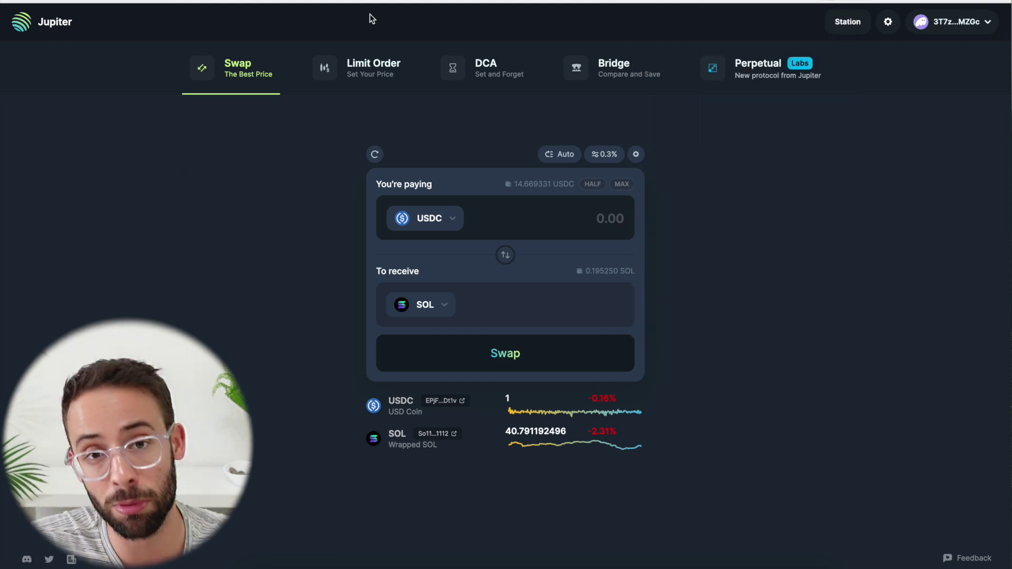